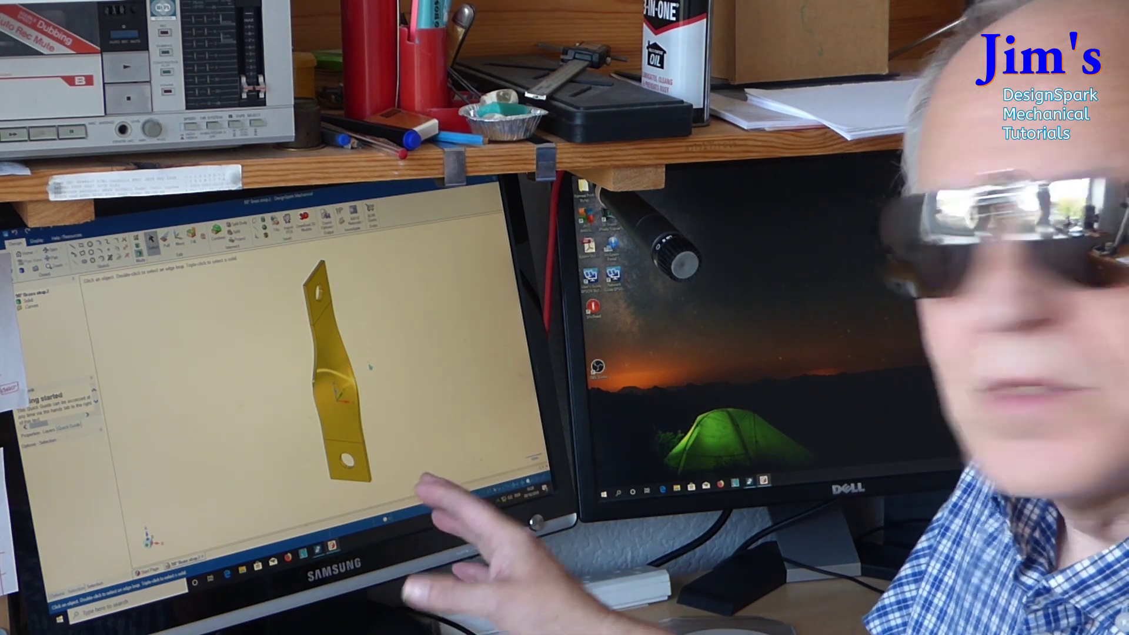
- Inspect the finished strap's lower tab face, upper mounting hole edge and twisted middle face
click(343, 470)
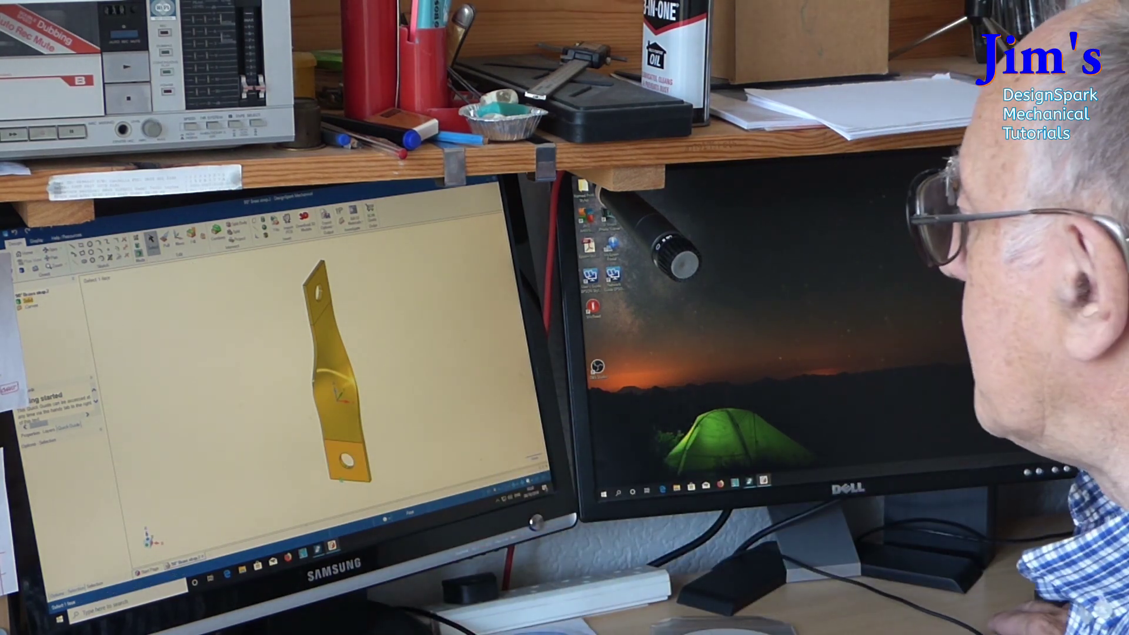
click(318, 289)
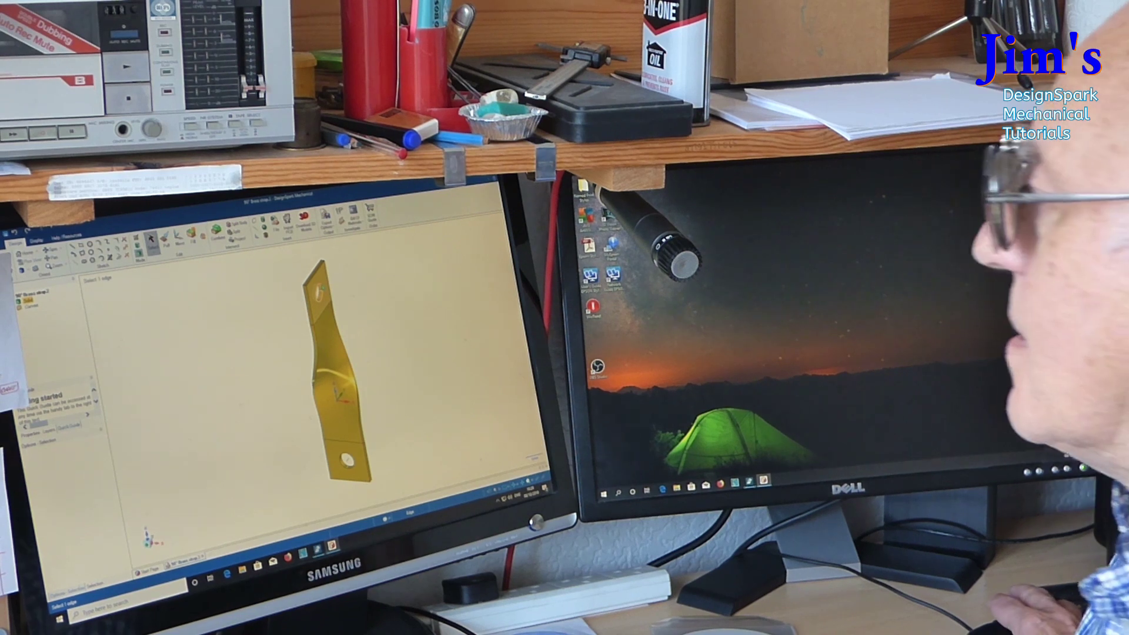
click(320, 305)
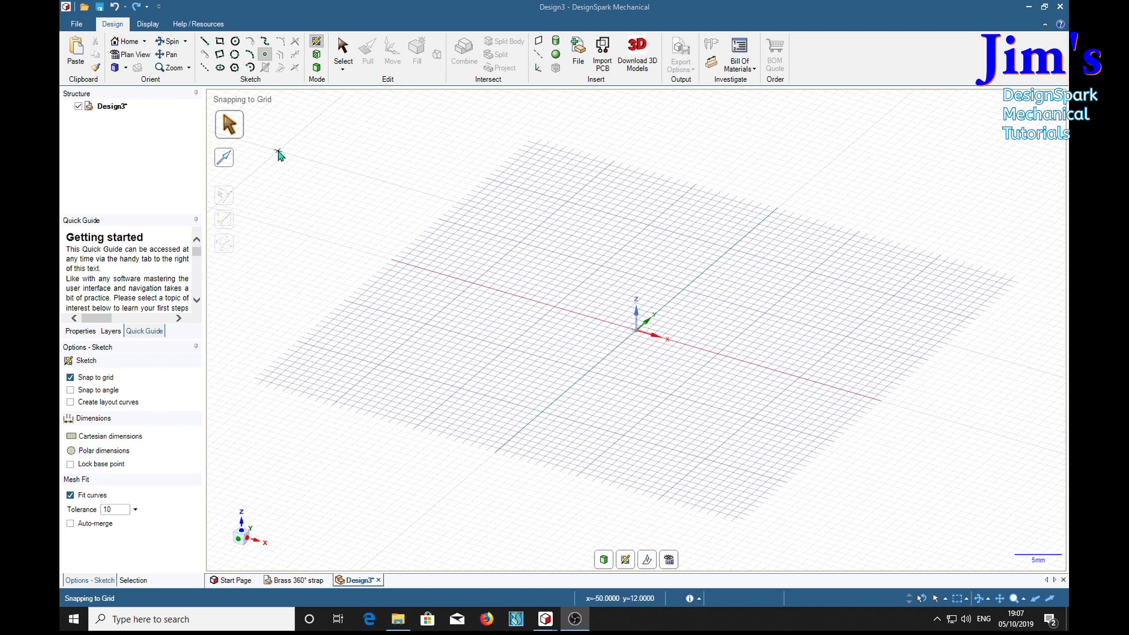
- Draw a 22 mm by 2 mm rectangle across the origin
click(220, 41)
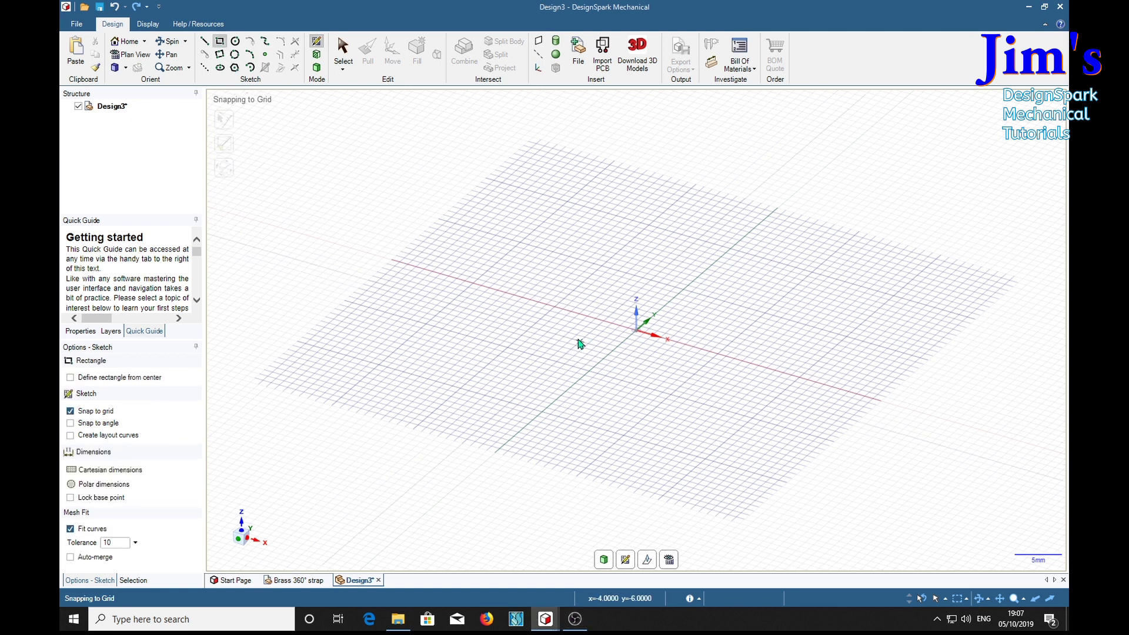
click(543, 307)
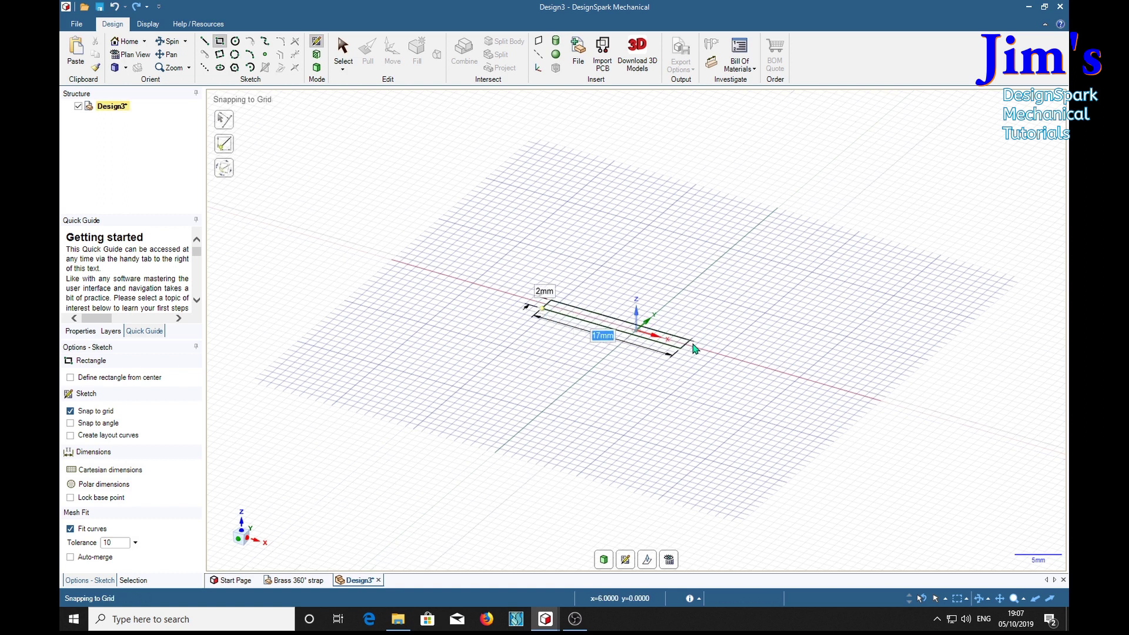
click(729, 356)
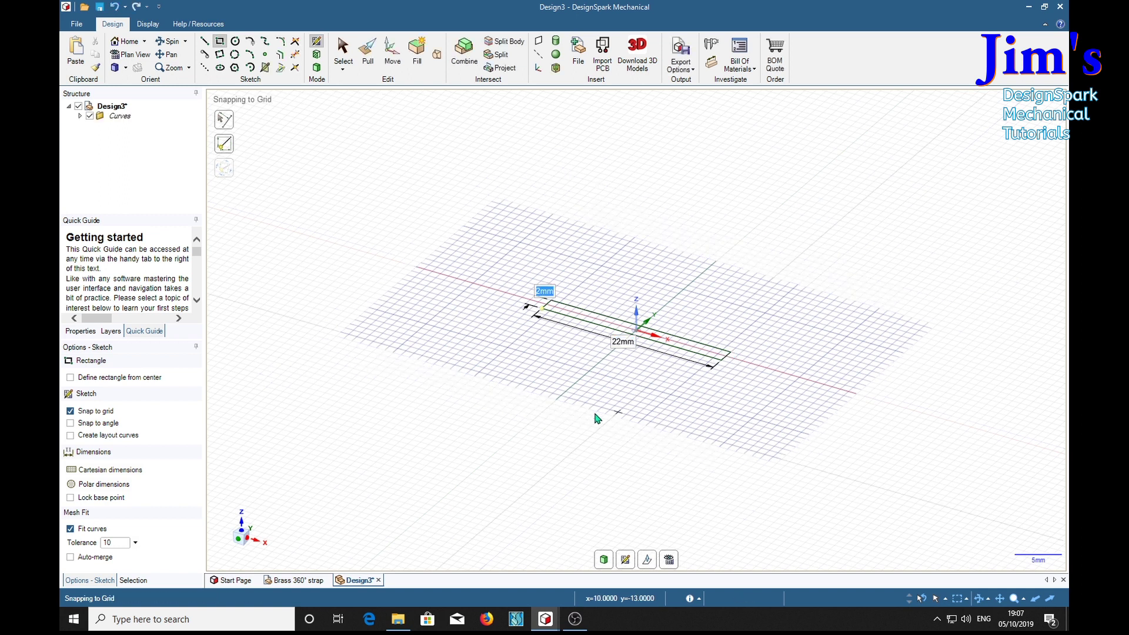
- Place a sketch point near each end of the rectangle
click(265, 57)
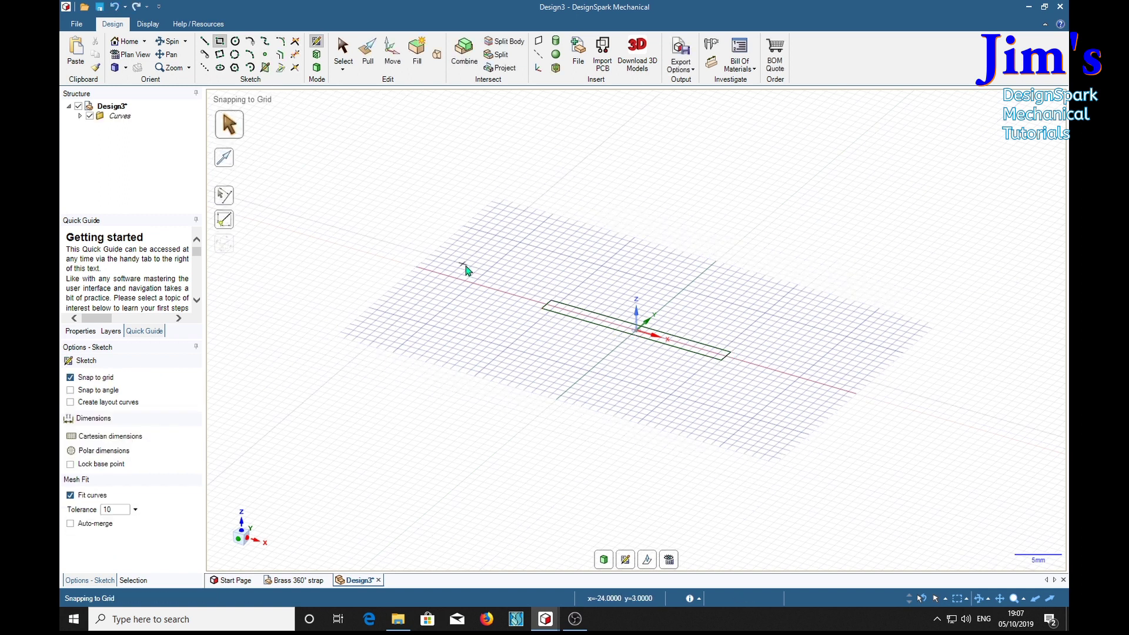
click(555, 306)
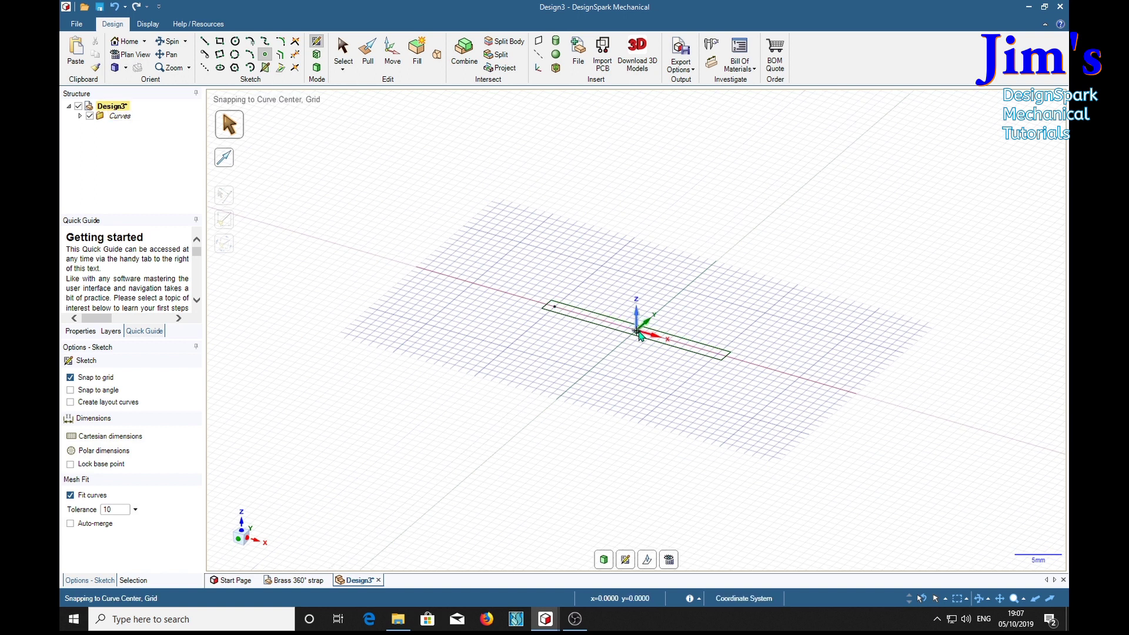
click(719, 354)
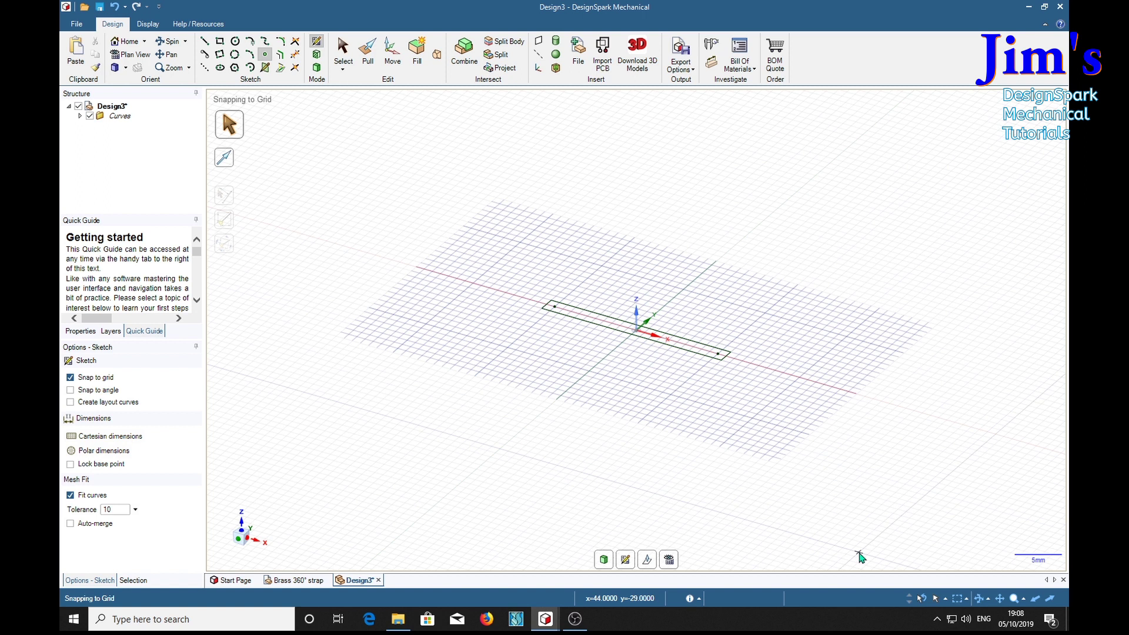
- Pull a 50 mm vertical line up from the strip's centre point
key(p)
click(638, 335)
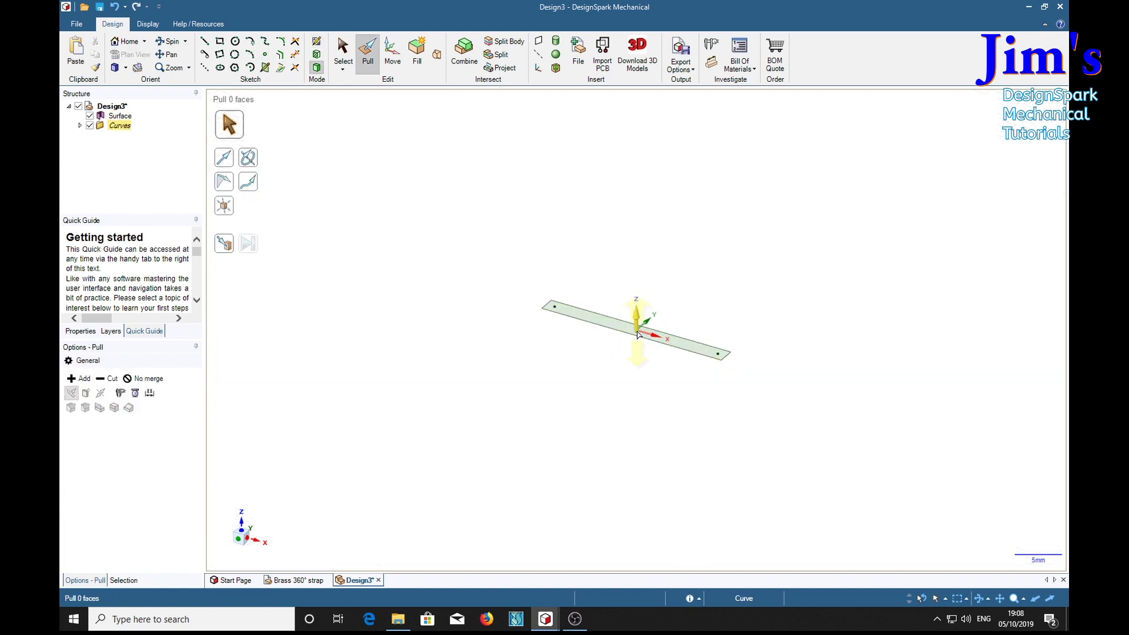
drag(638, 333, 638, 137)
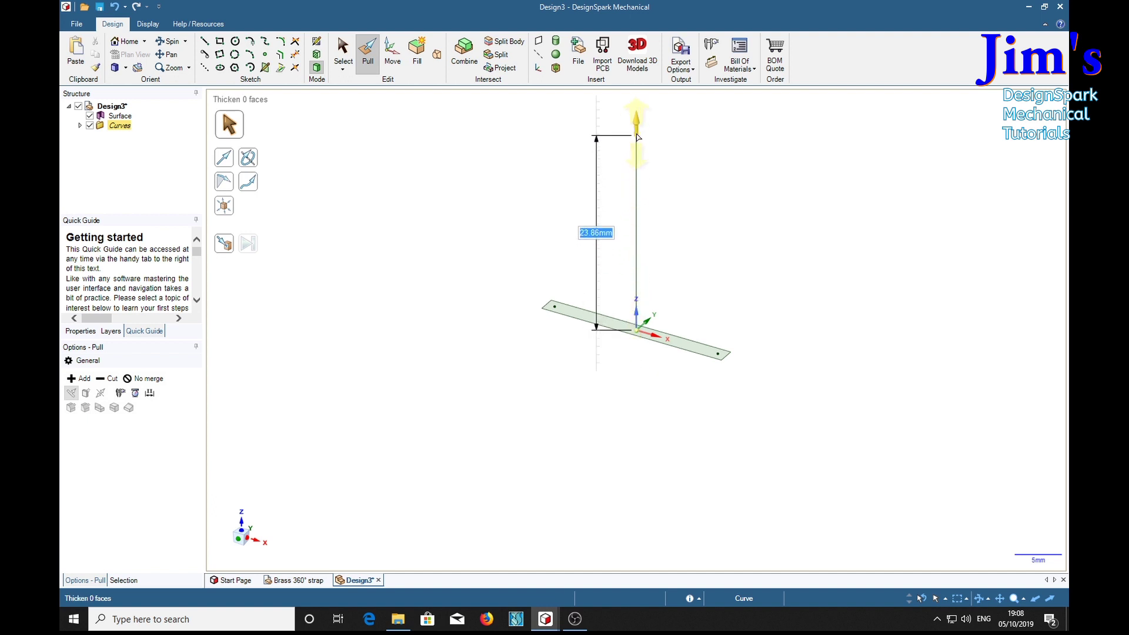
text(5)
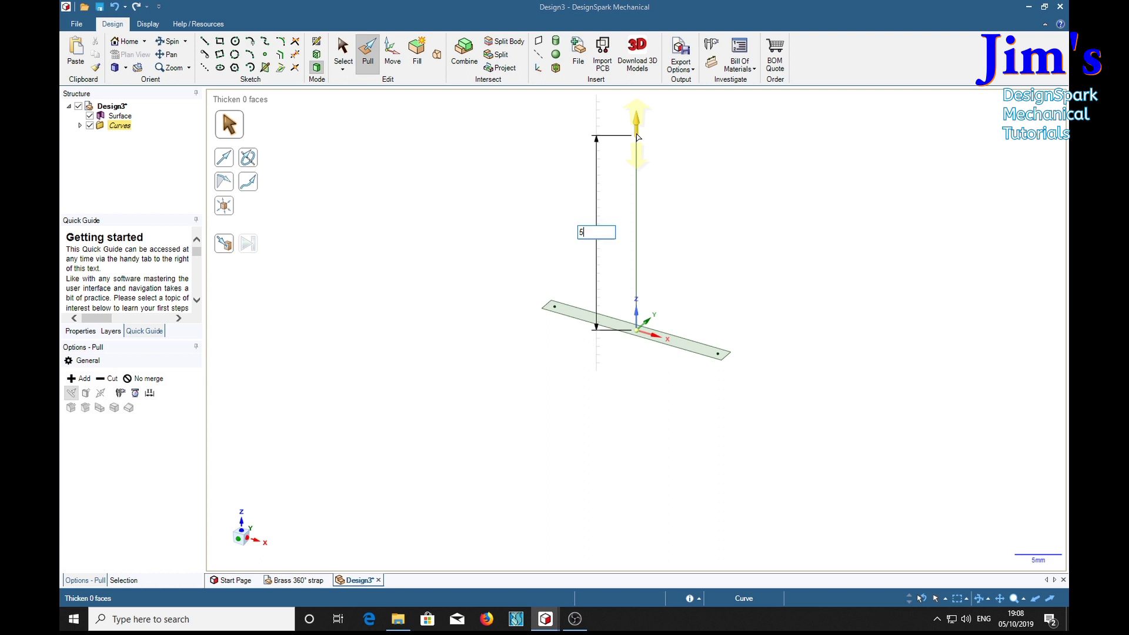
text(0)
key(Return)
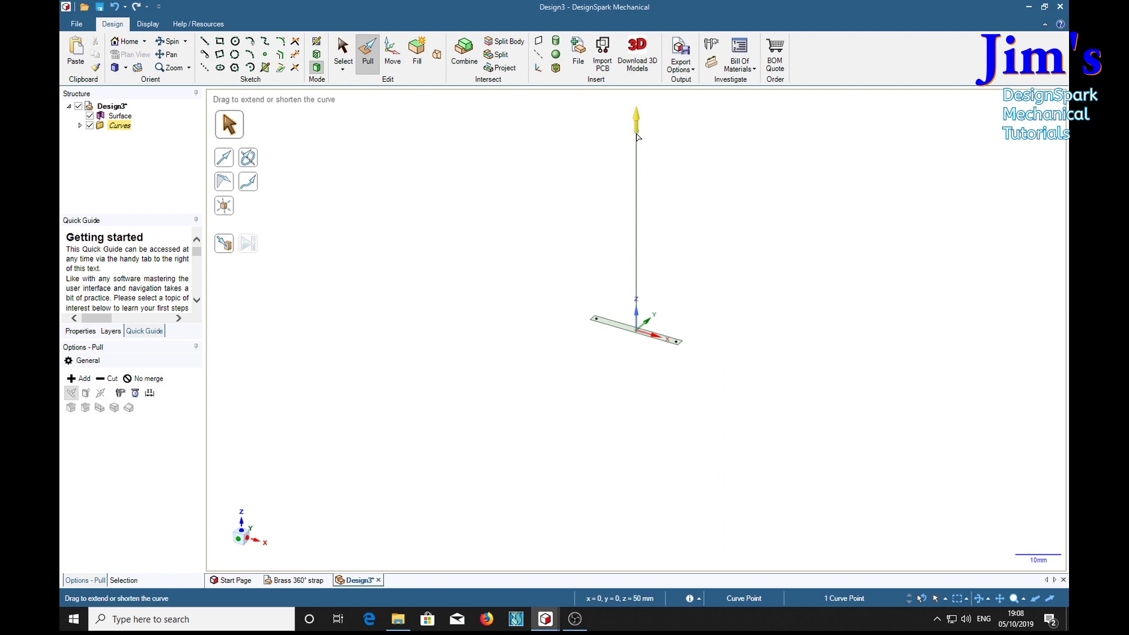
- Recentre and zoom the view, then select the strip's two end points
shift+middle_drag(722, 188, 669, 281)
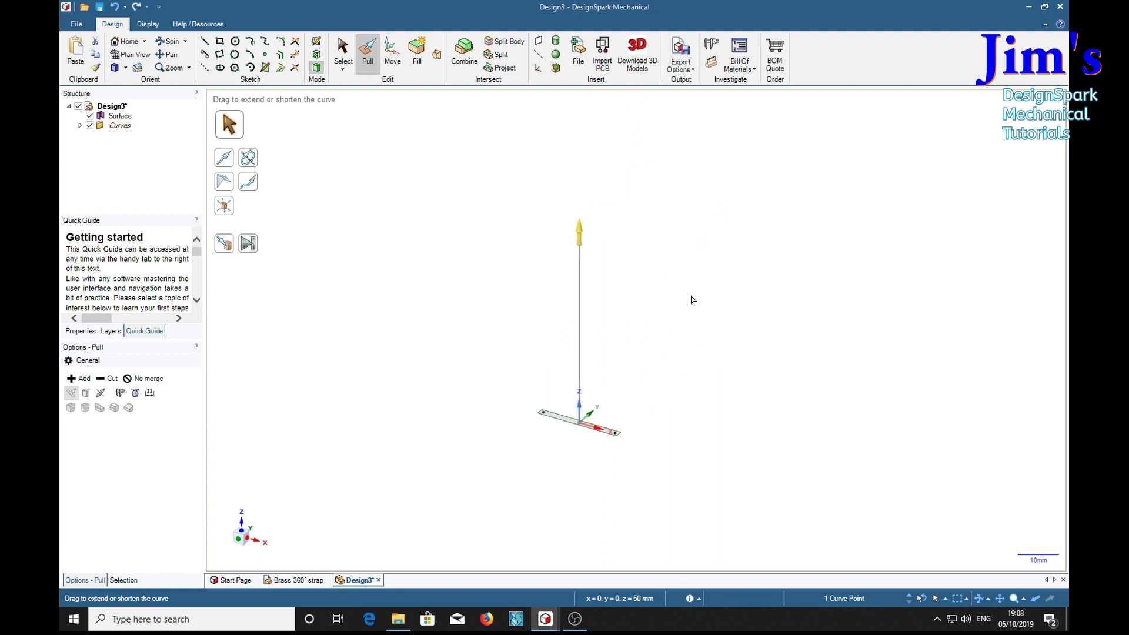
click(751, 341)
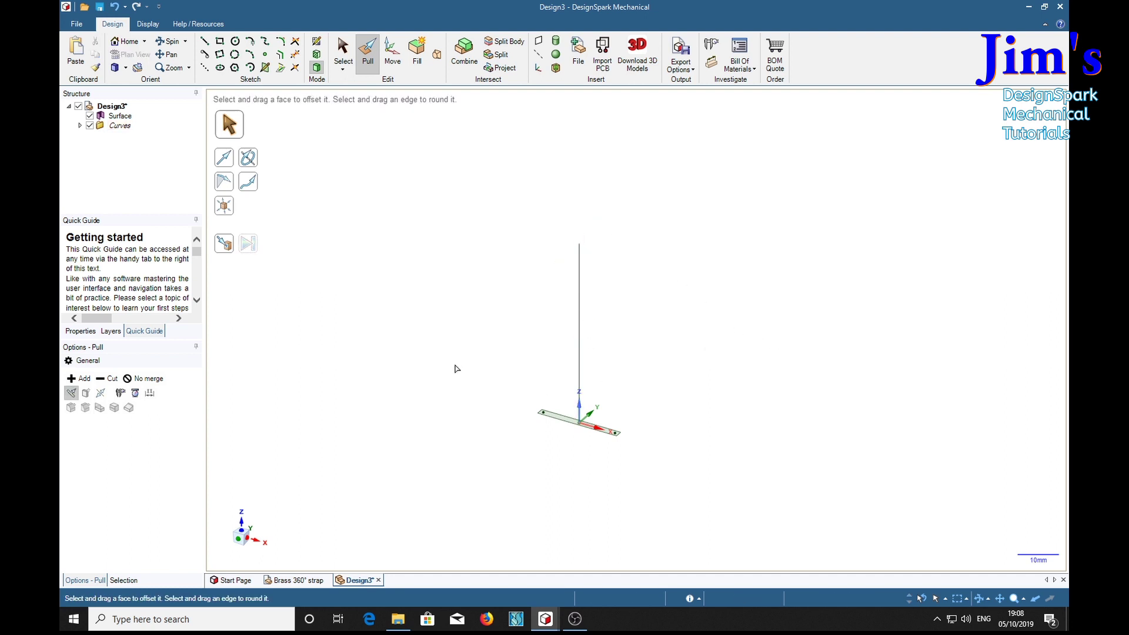
scroll(579, 461, up, 5)
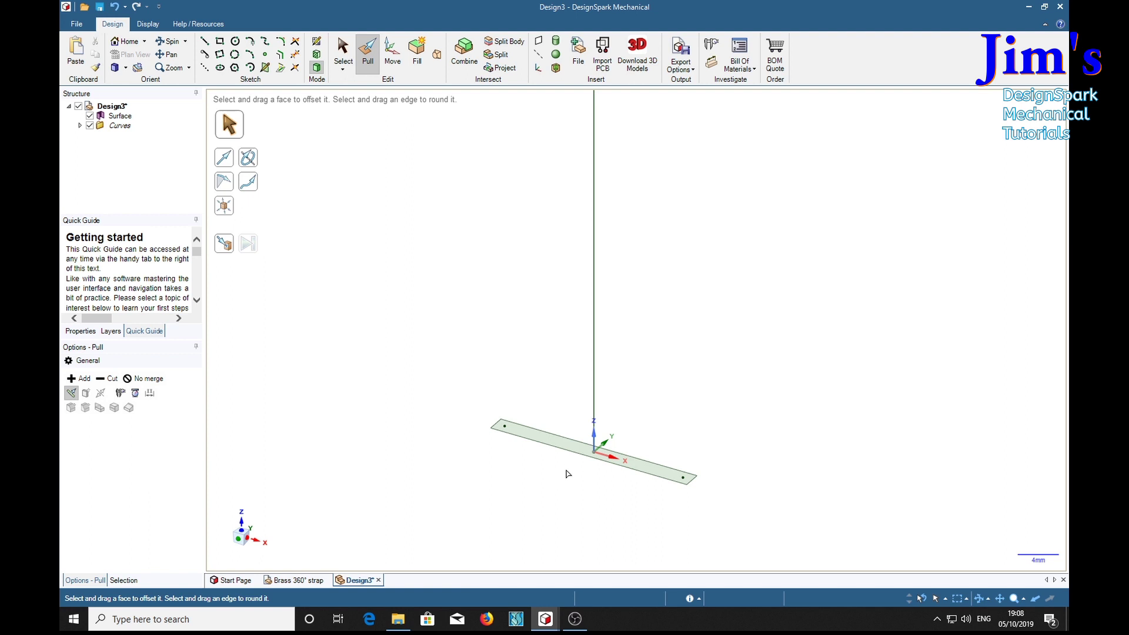
scroll(657, 383, up, 1)
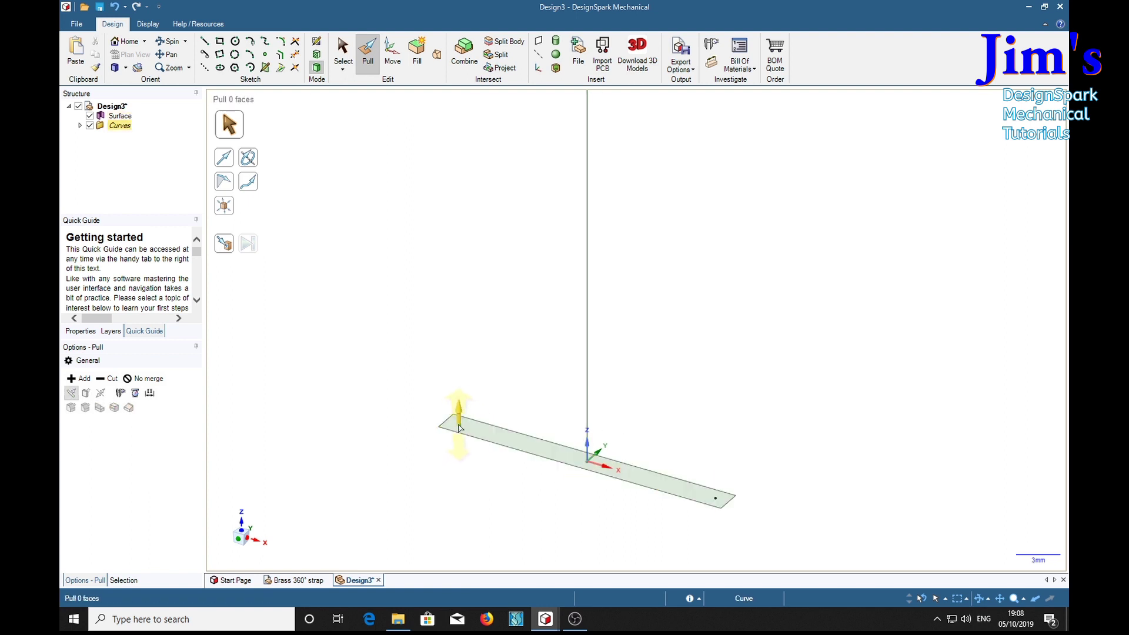
click(459, 427)
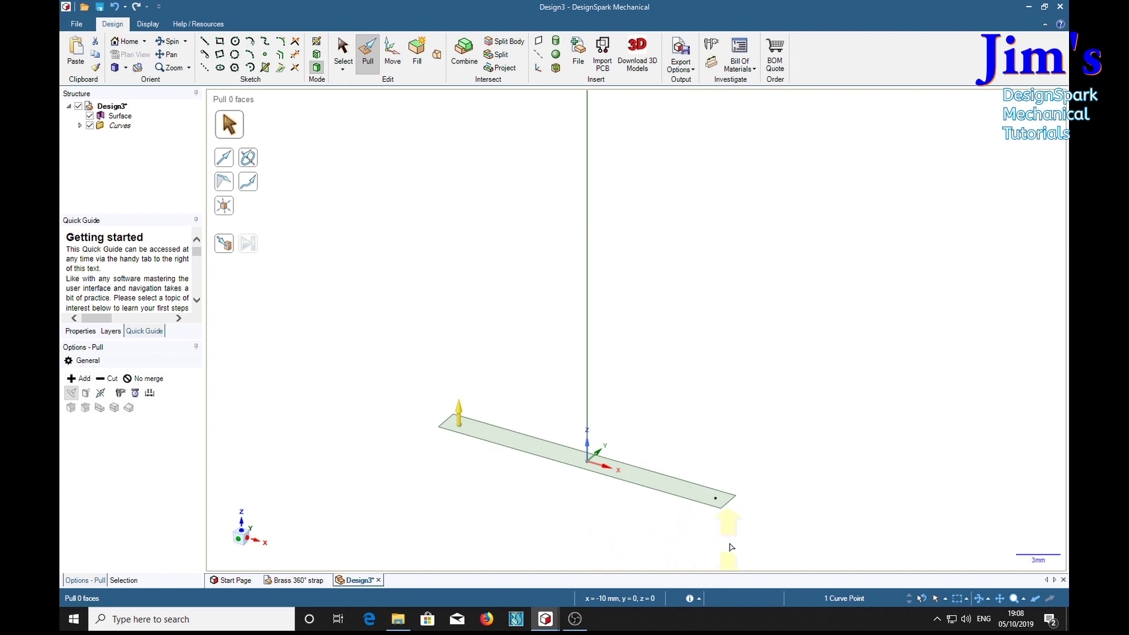
ctrl+click(718, 509)
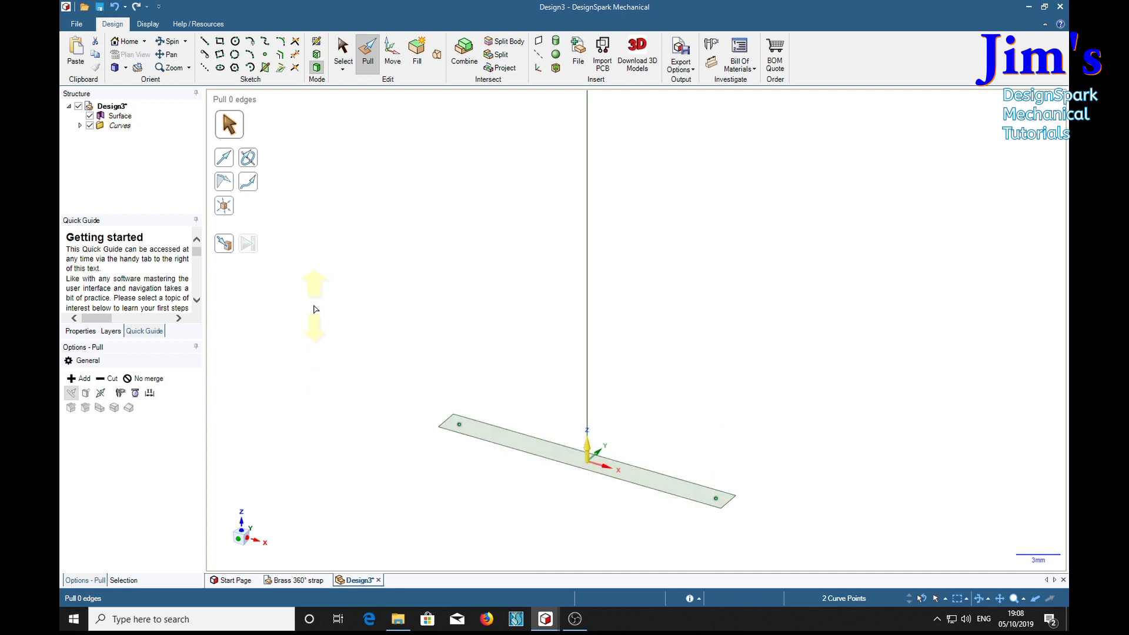
- Revolve both end points around the vertical line as a 25 mm tall helix with 100 mm pitch
click(251, 163)
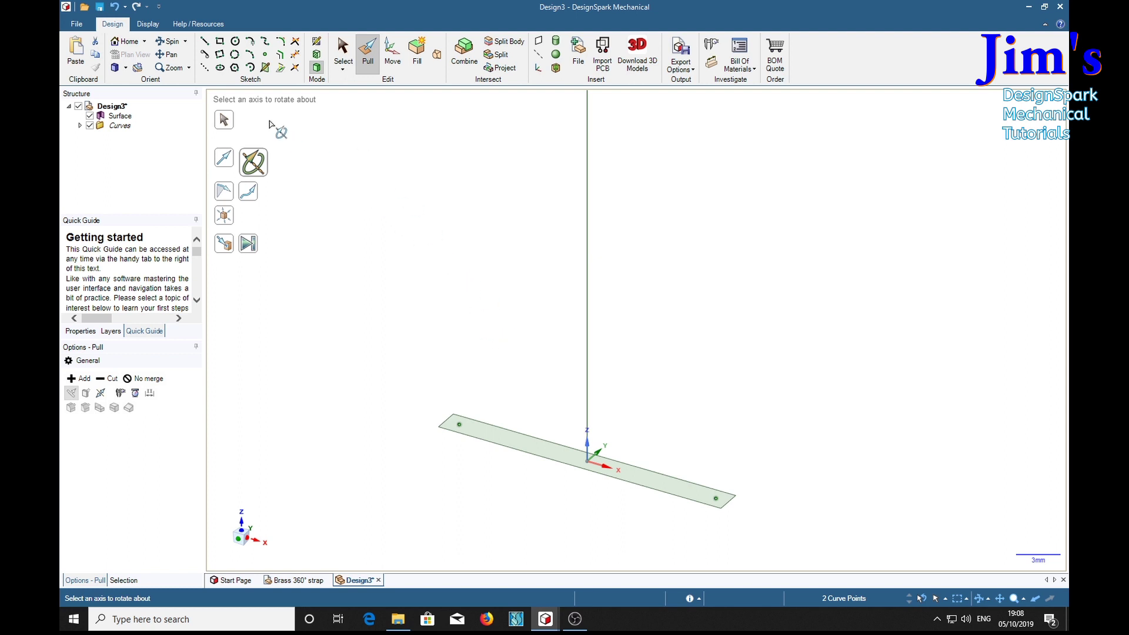
click(587, 266)
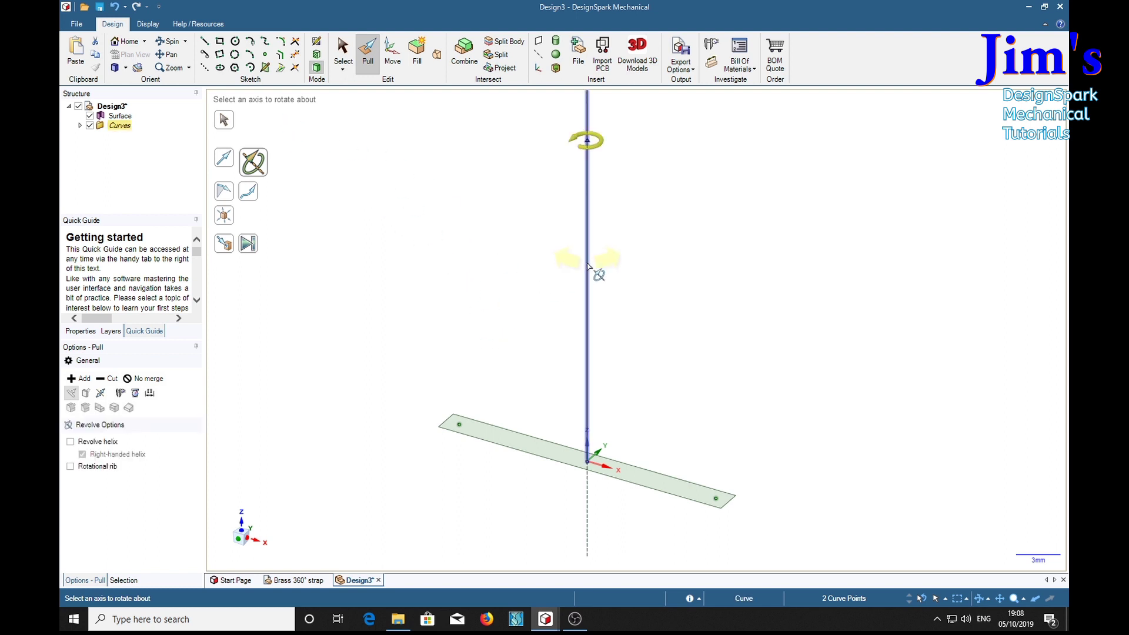
click(71, 442)
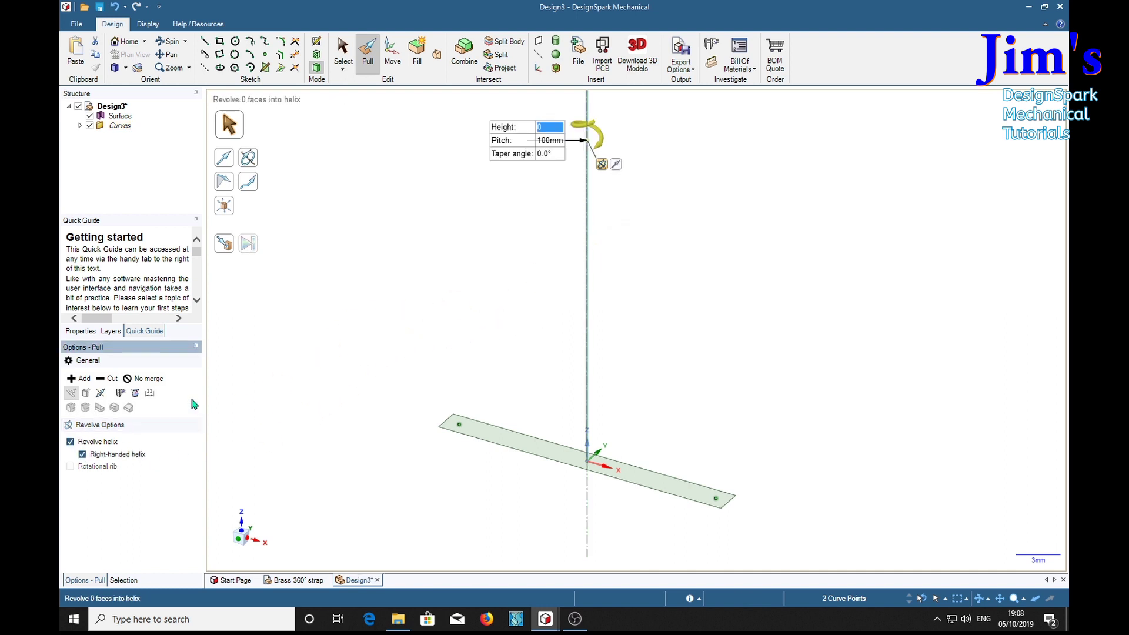
click(550, 128)
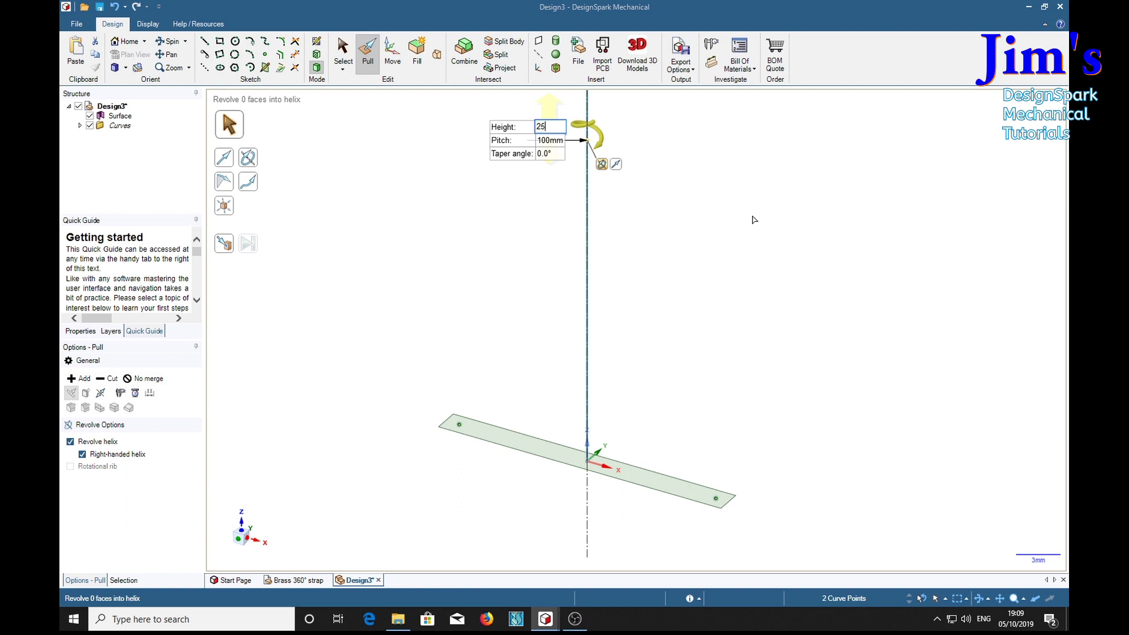
key(Return)
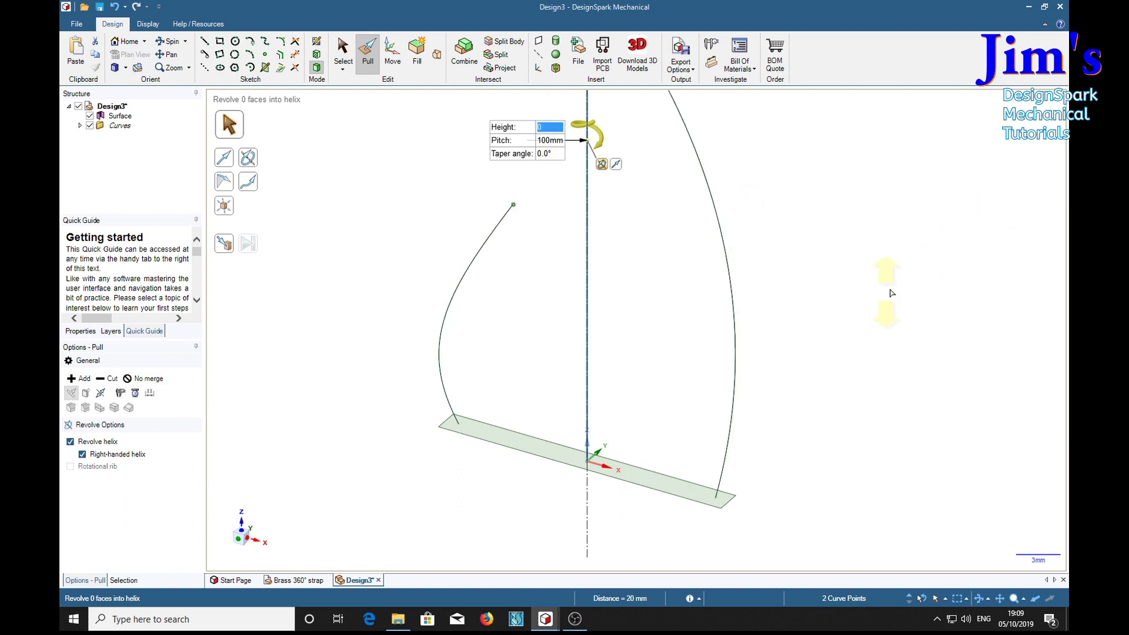
middle_drag(855, 230, 877, 288)
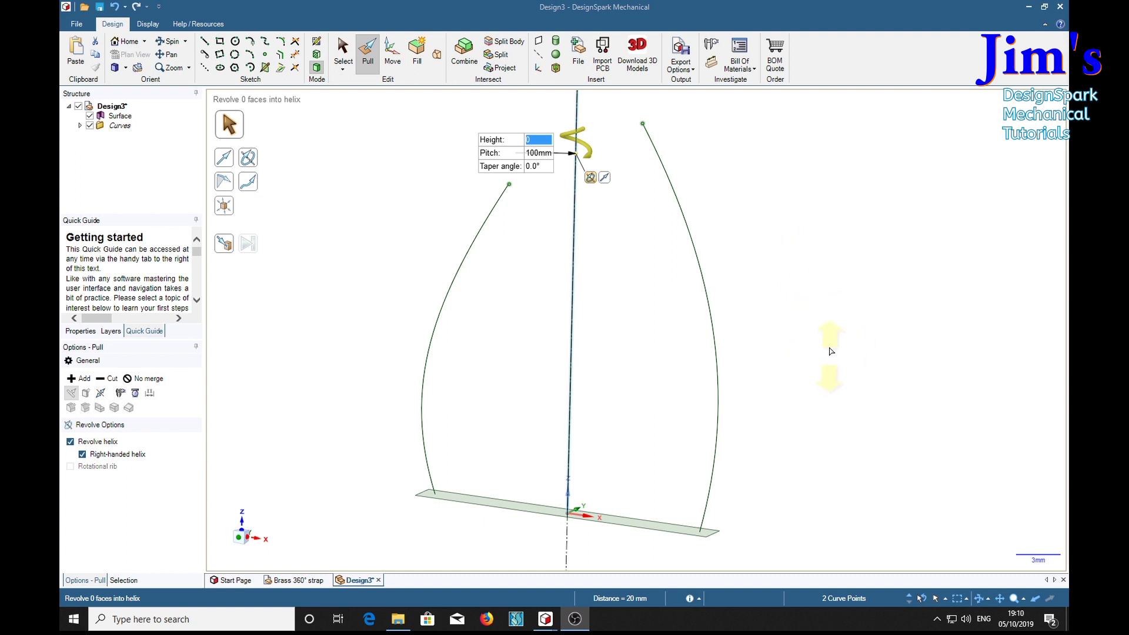
key(Escape)
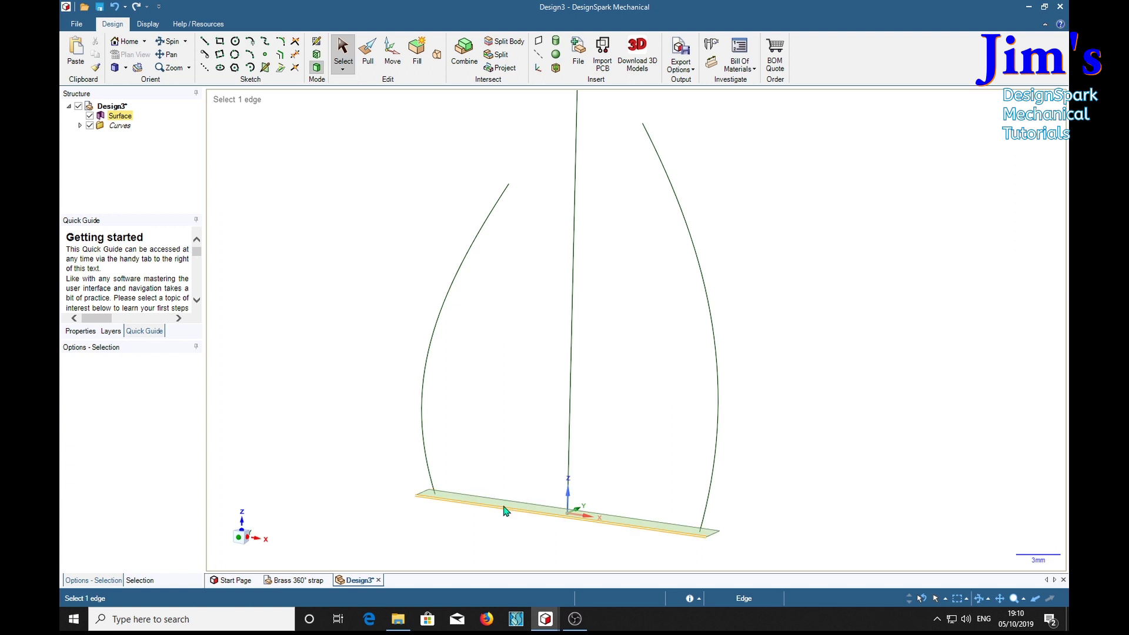
- Draw 20 mm straight lines joining the two helix tops and the two helix bases
click(479, 506)
click(612, 527)
click(468, 503)
click(321, 279)
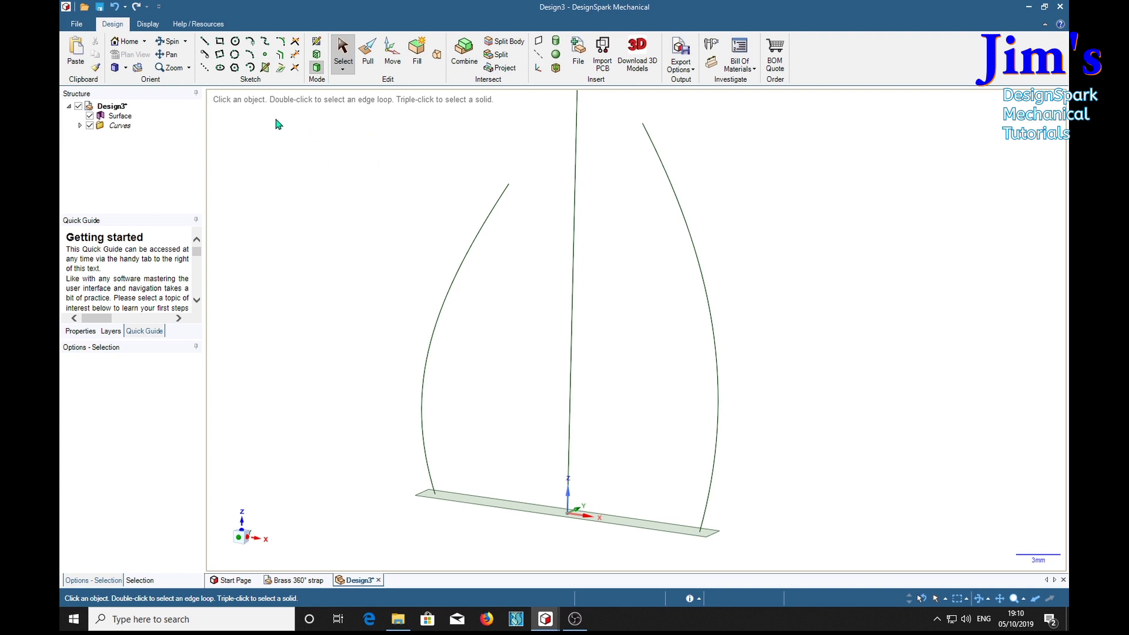
click(204, 41)
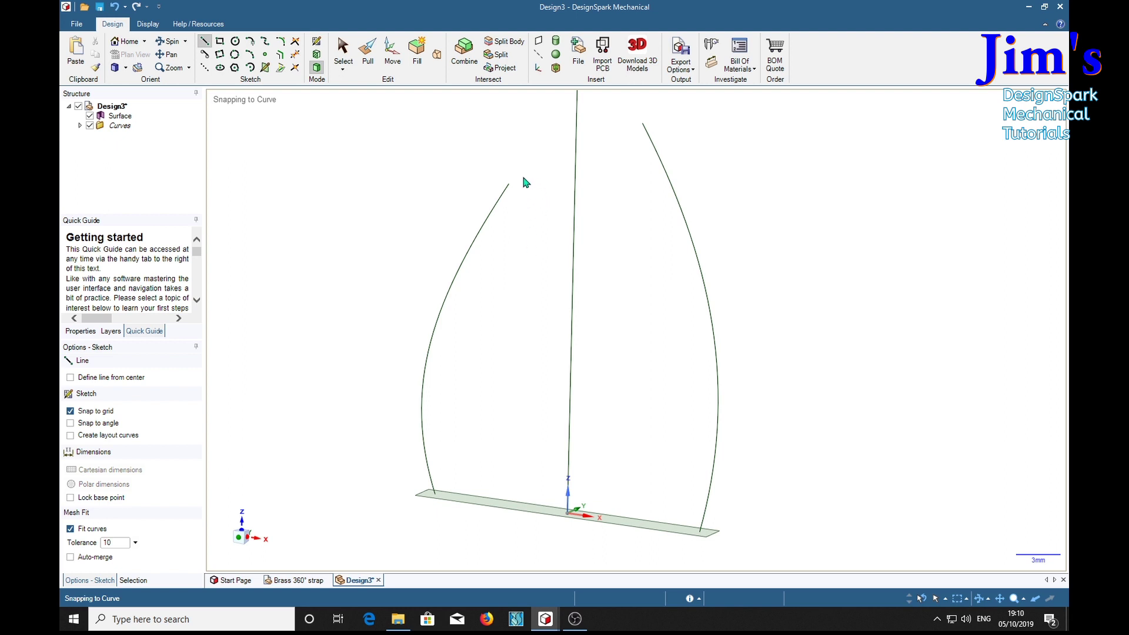
click(509, 184)
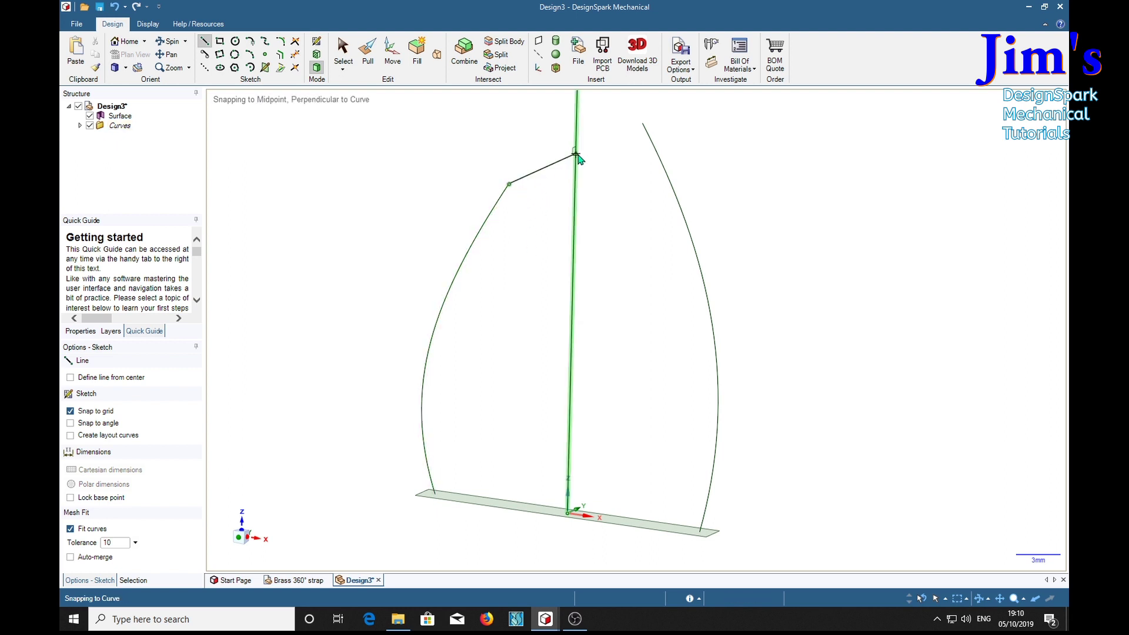
click(641, 125)
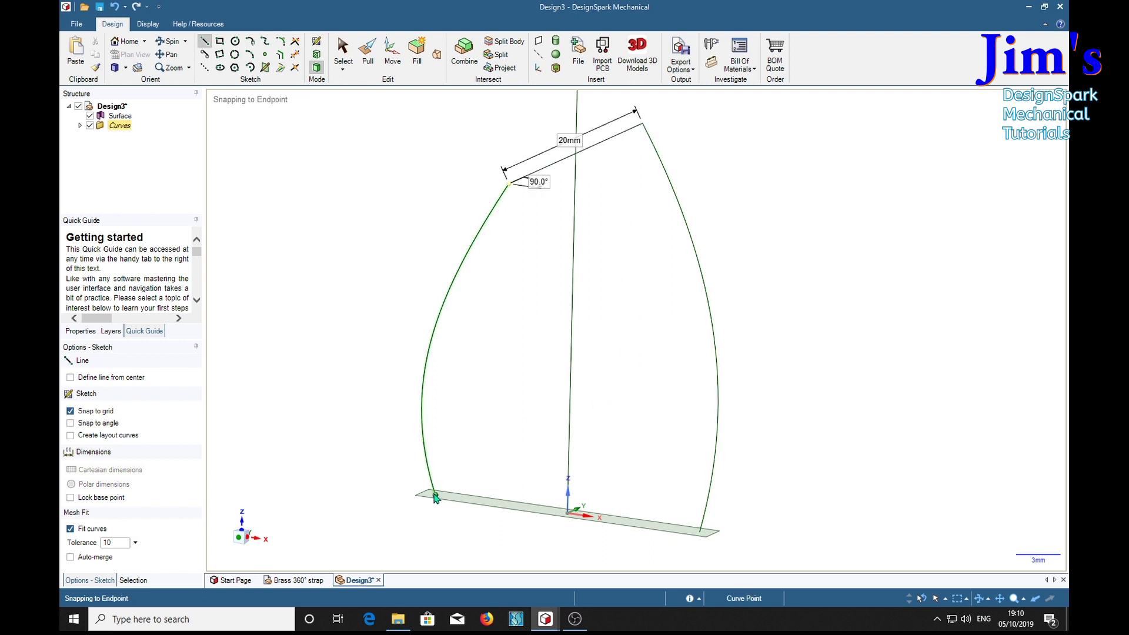
click(700, 534)
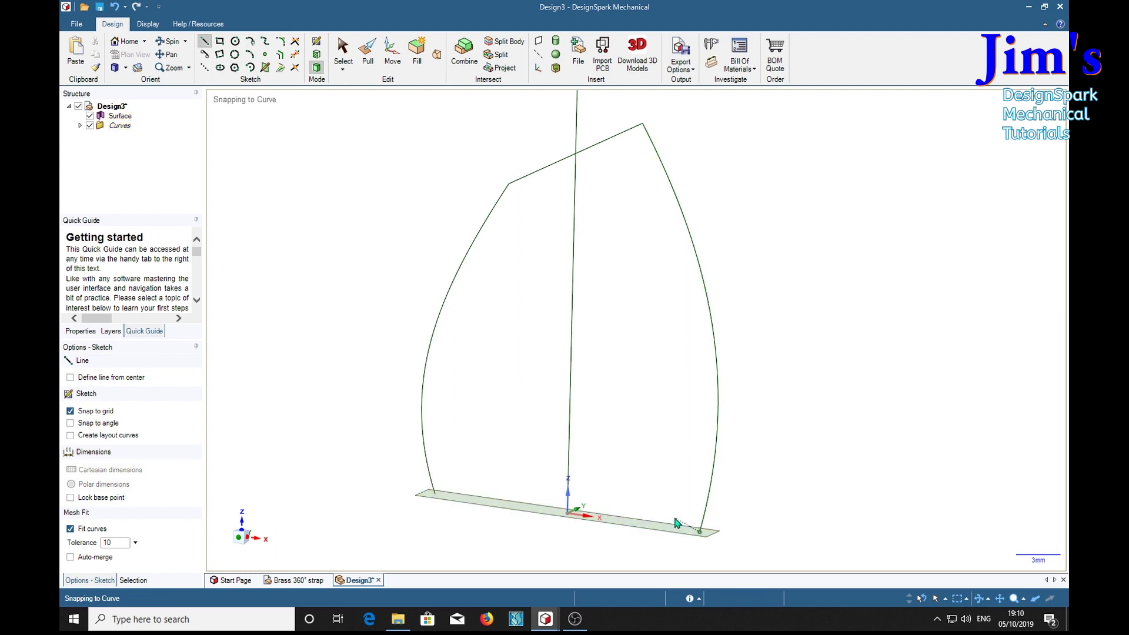
click(435, 497)
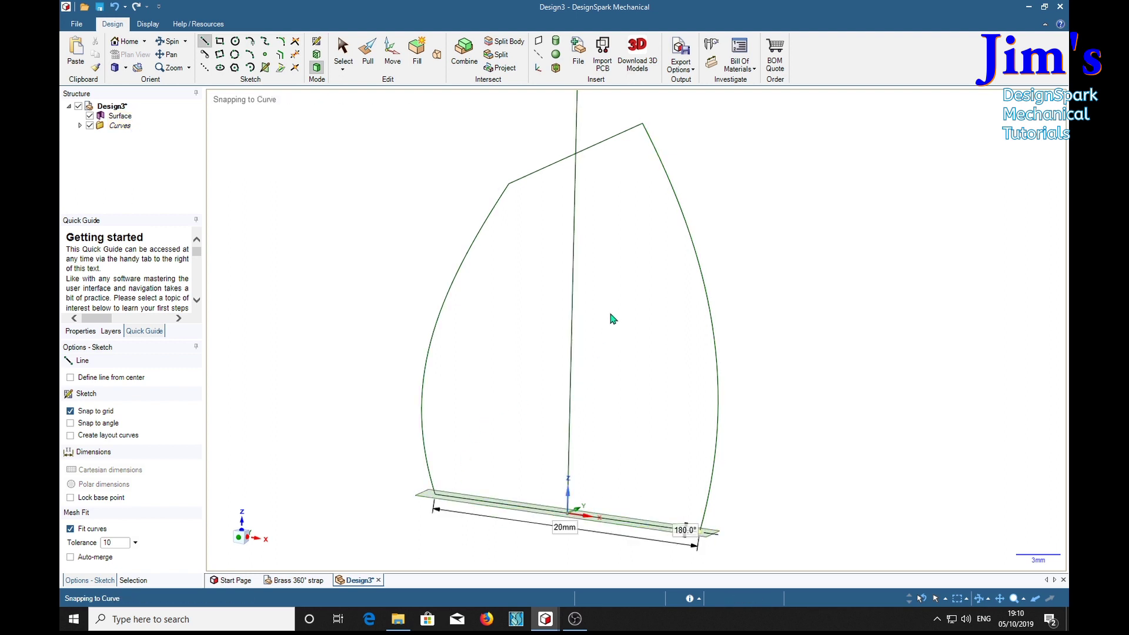
shift+middle_drag(640, 285, 637, 388)
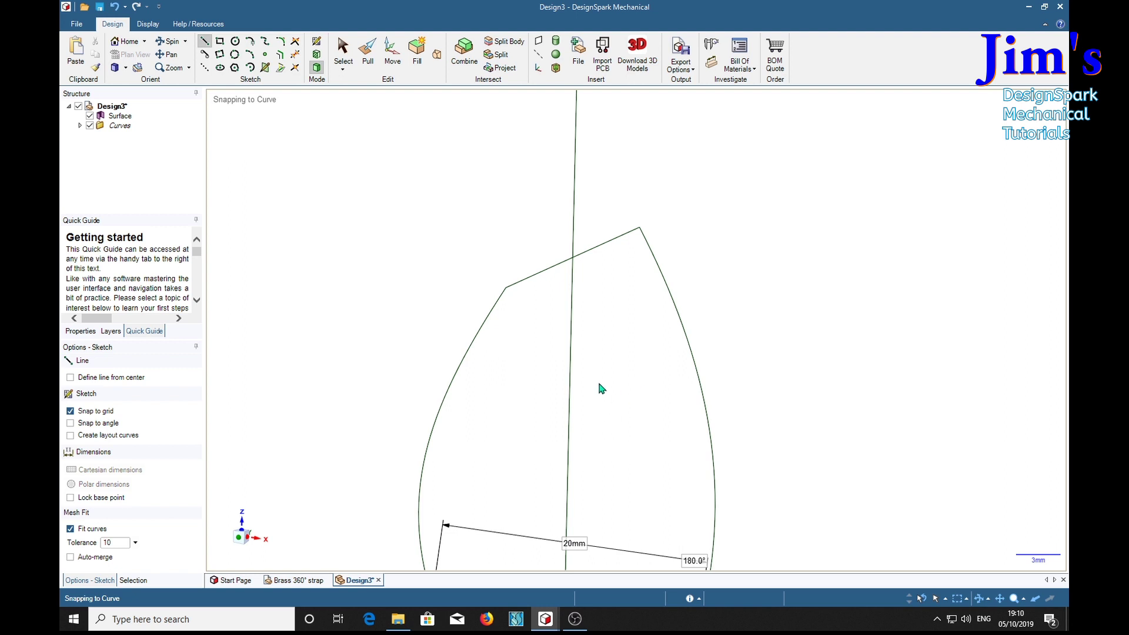
- Pull the top line upward 20 mm into a flat tab surface
click(367, 52)
click(594, 246)
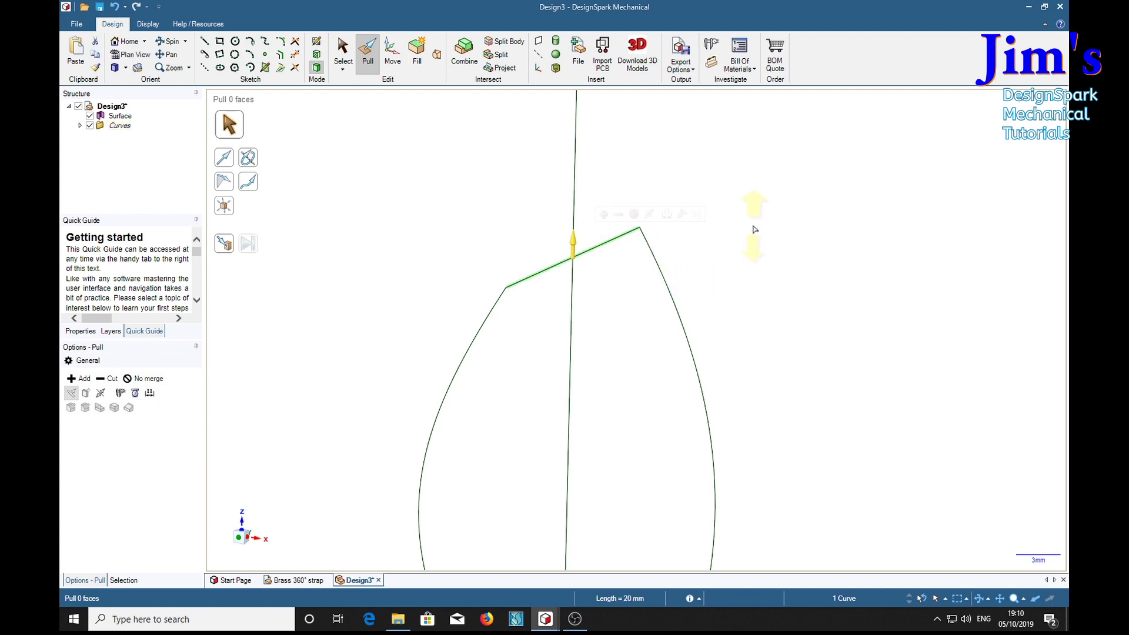
text(20)
key(Return)
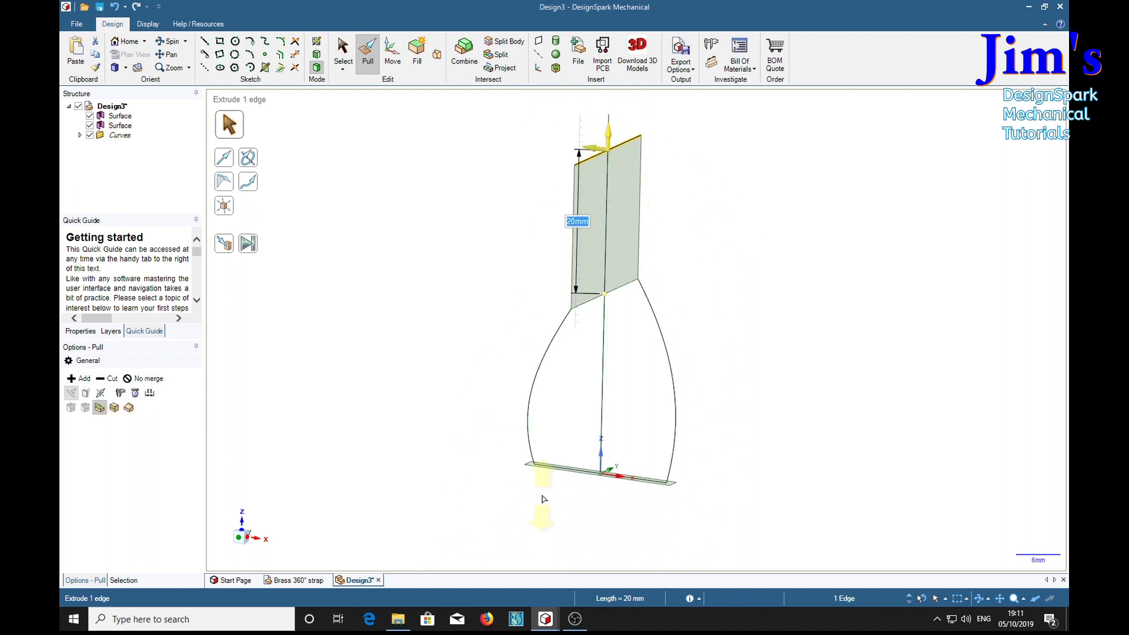
- Pull the bottom edge downward 20 mm into a matching lower tab
scroll(552, 488, up, 5)
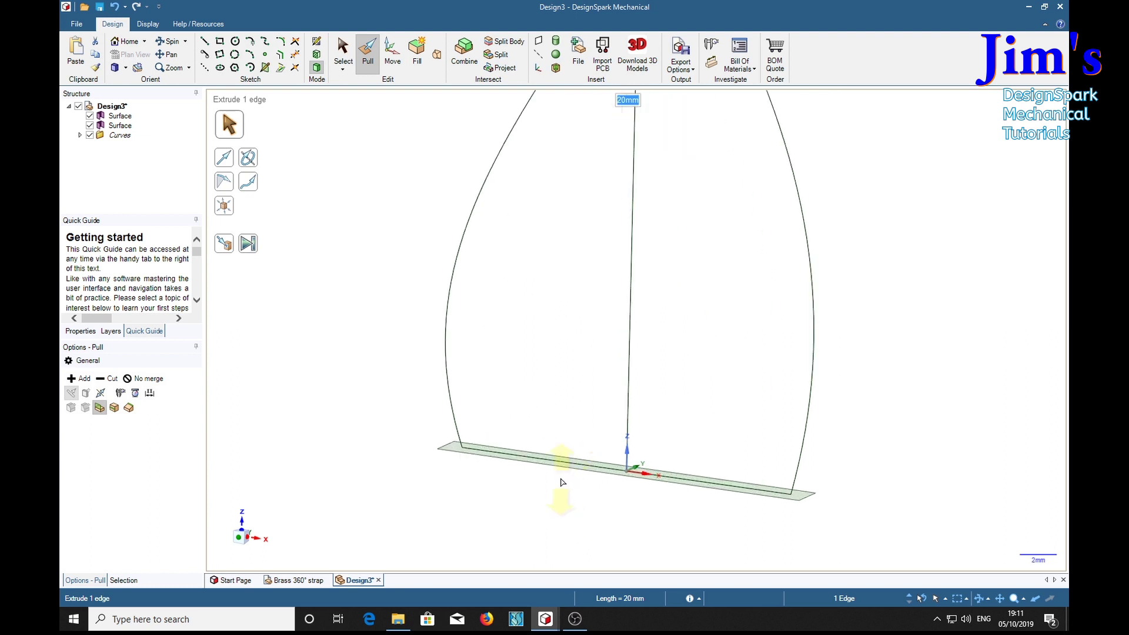
click(614, 469)
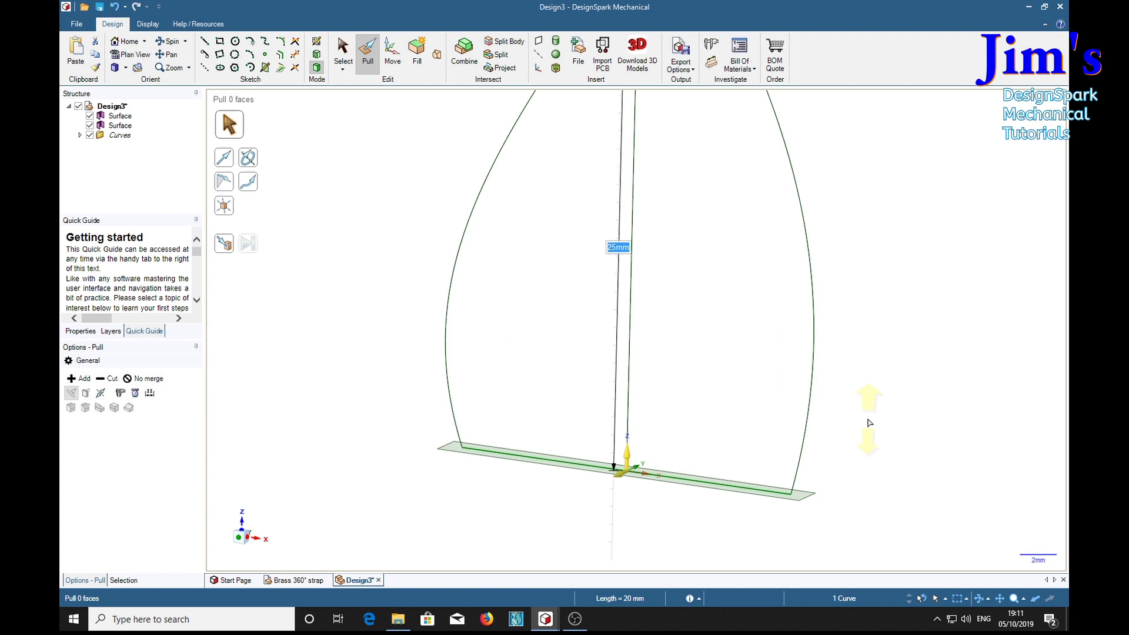
drag(869, 415, 869, 450)
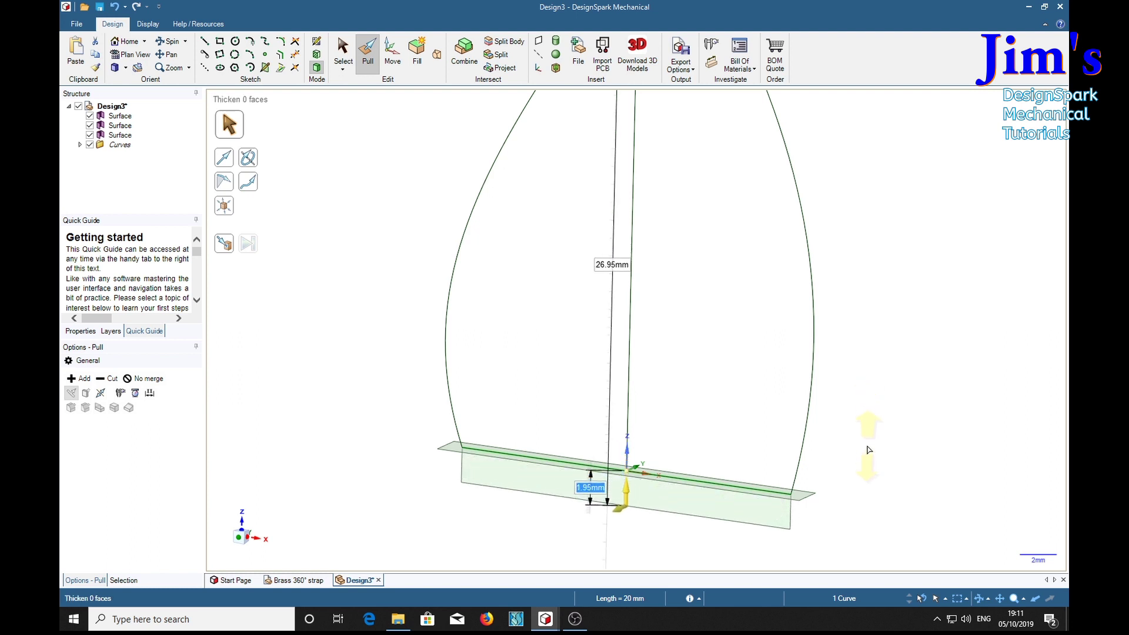
text(20)
key(Return)
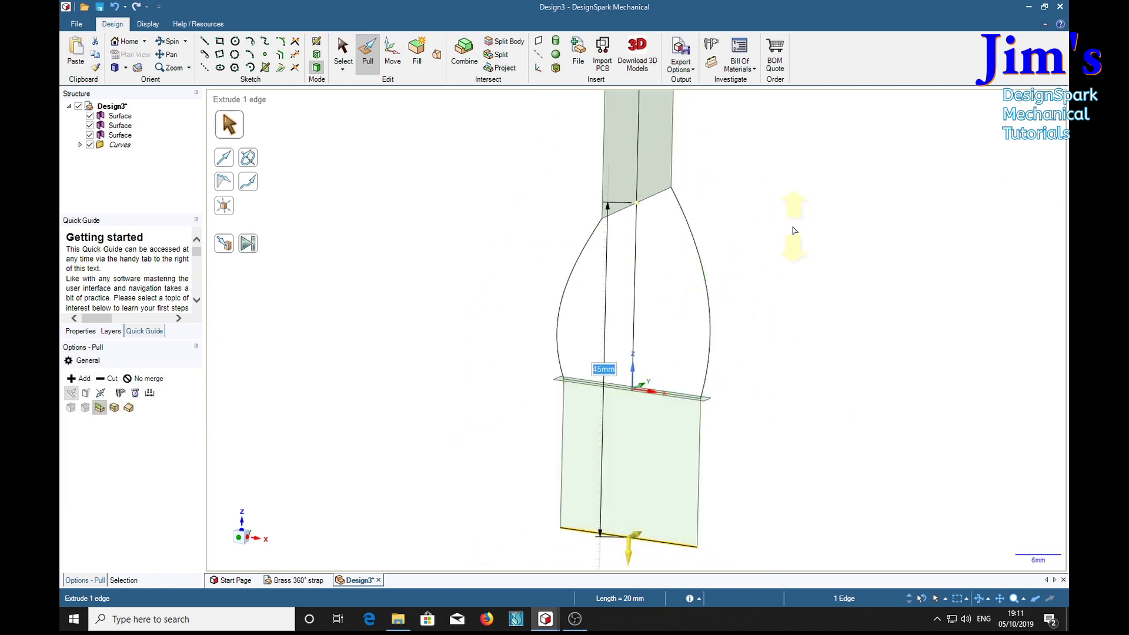
shift+middle_drag(797, 200, 730, 242)
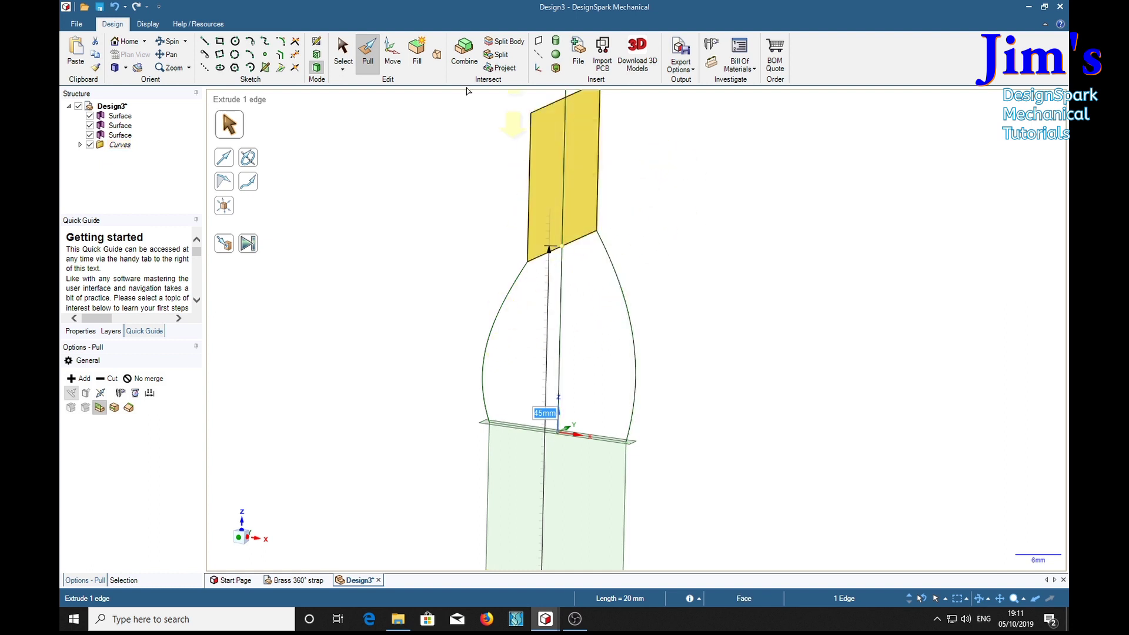
click(343, 51)
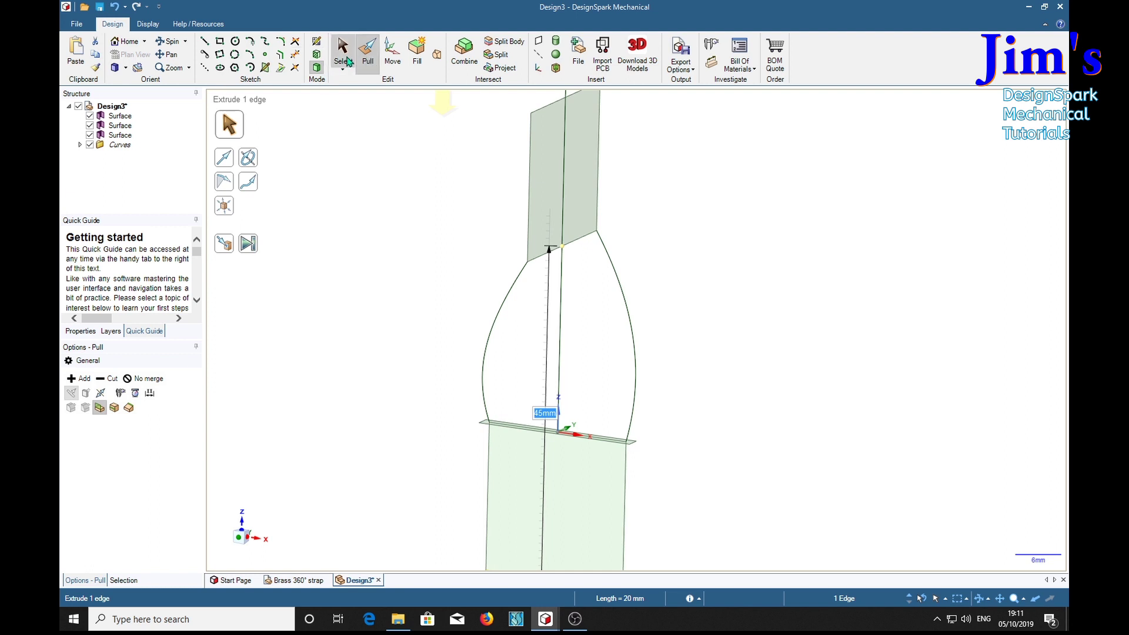
- Sketch on the upper tab and trim away its top edge, the centre line and the diagonal base line
click(582, 169)
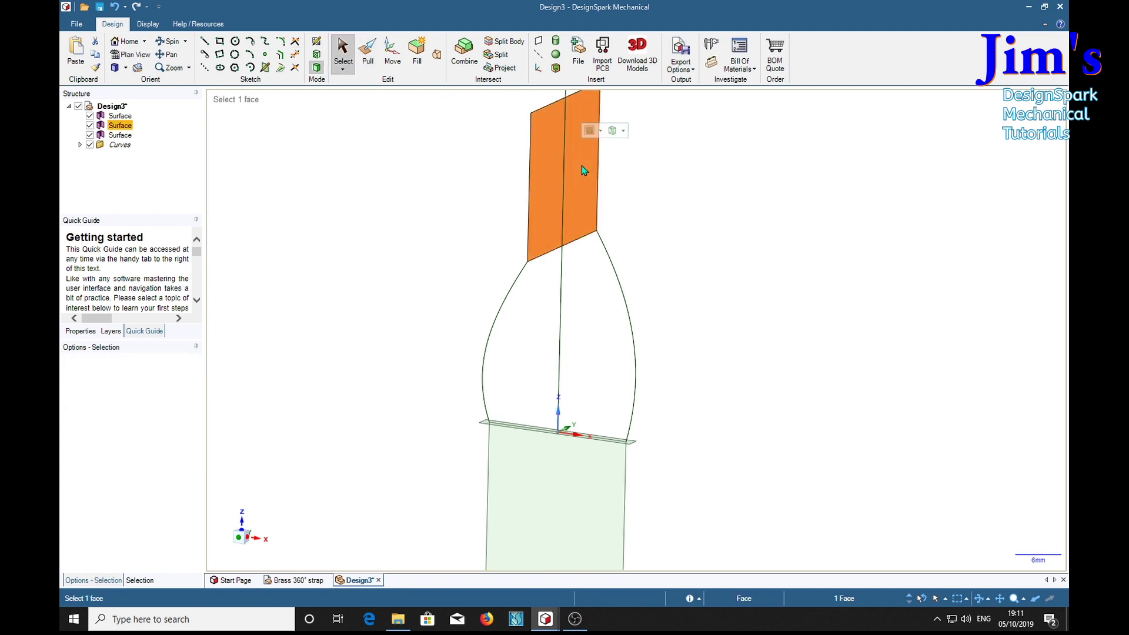
key(k)
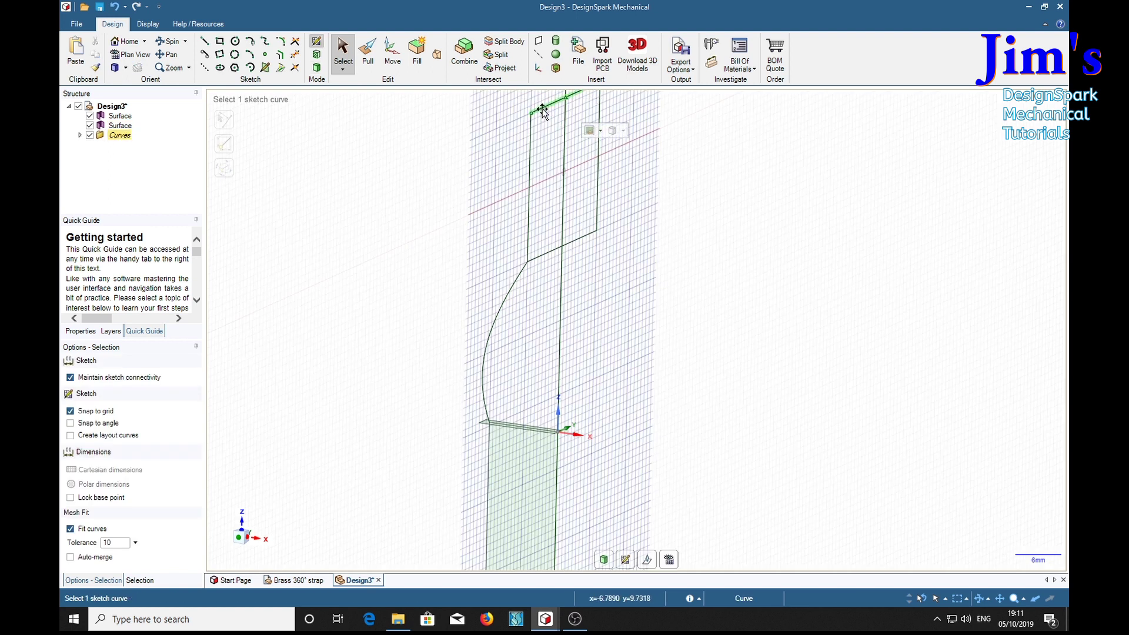
key(t)
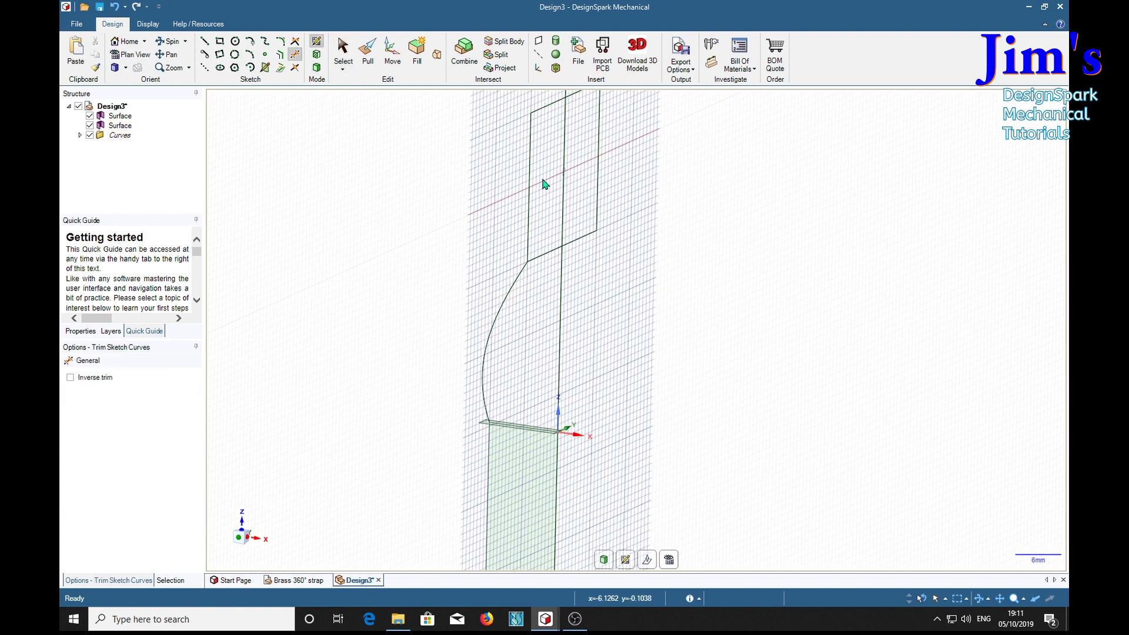
click(549, 107)
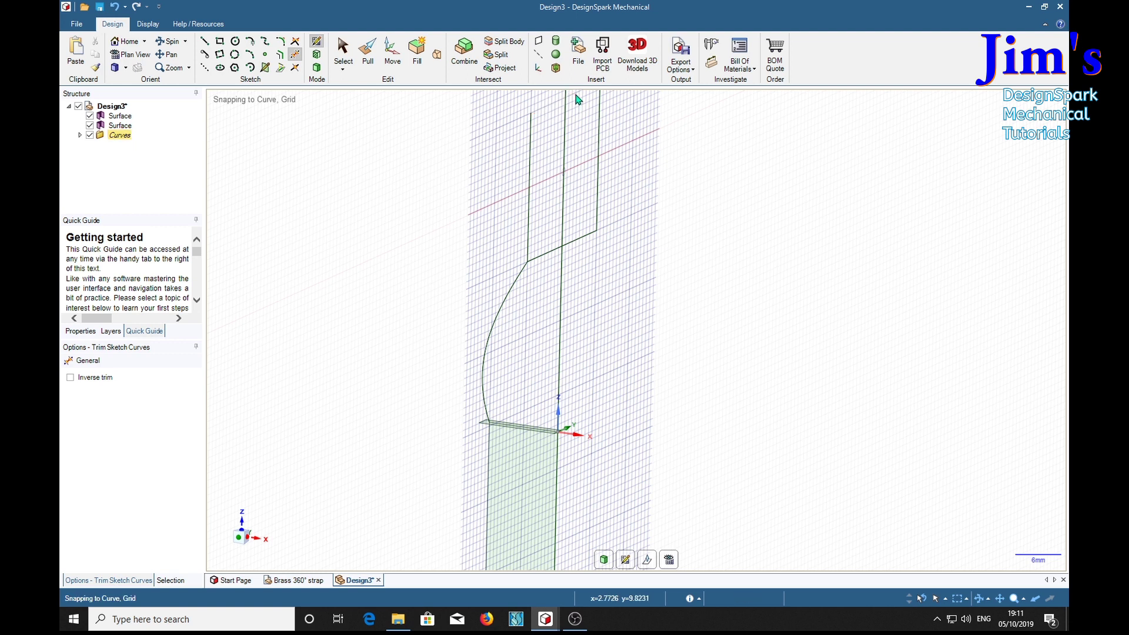
click(568, 120)
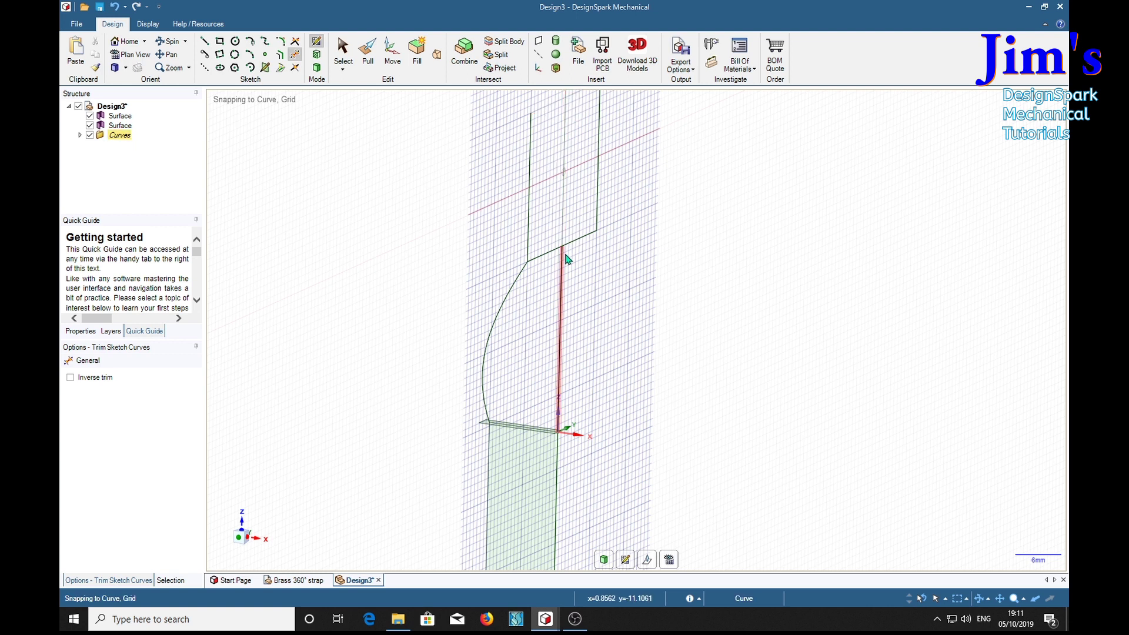
click(566, 260)
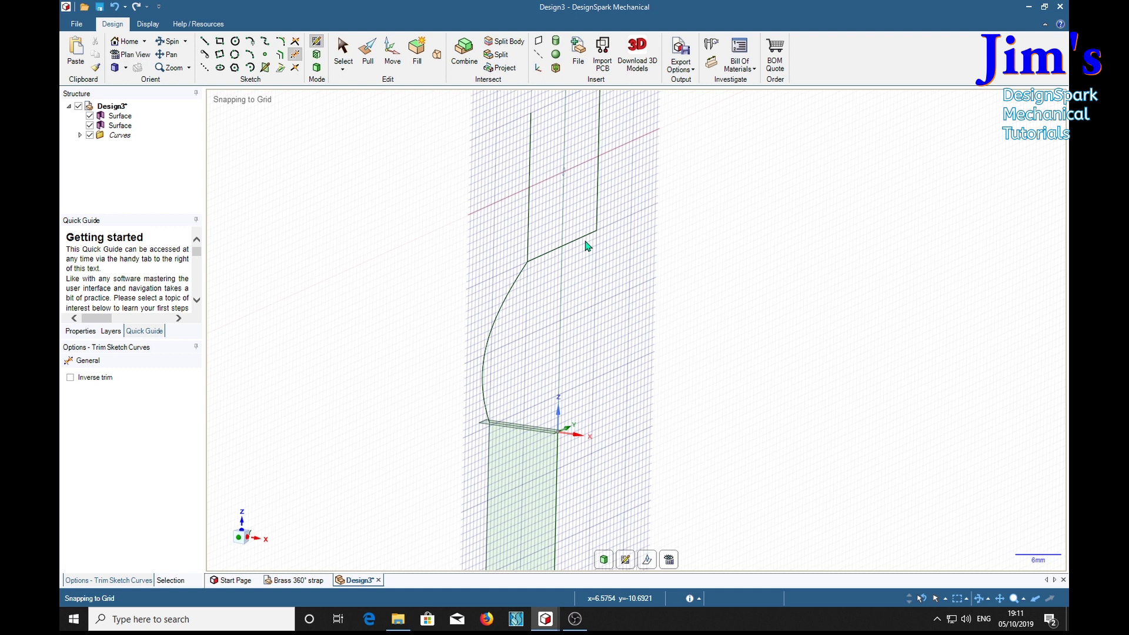
click(584, 242)
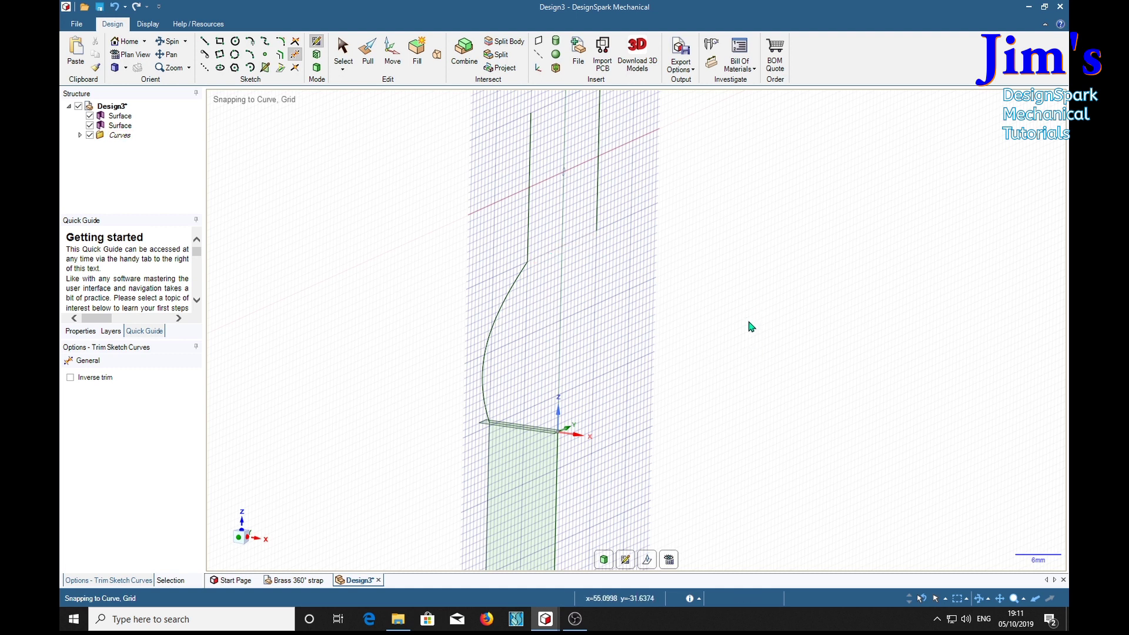
key(d)
mouse_move(819, 230)
middle_down()
mouse_move(743, 222)
mouse_move(829, 243)
mouse_move(876, 212)
mouse_move(778, 214)
middle_up()
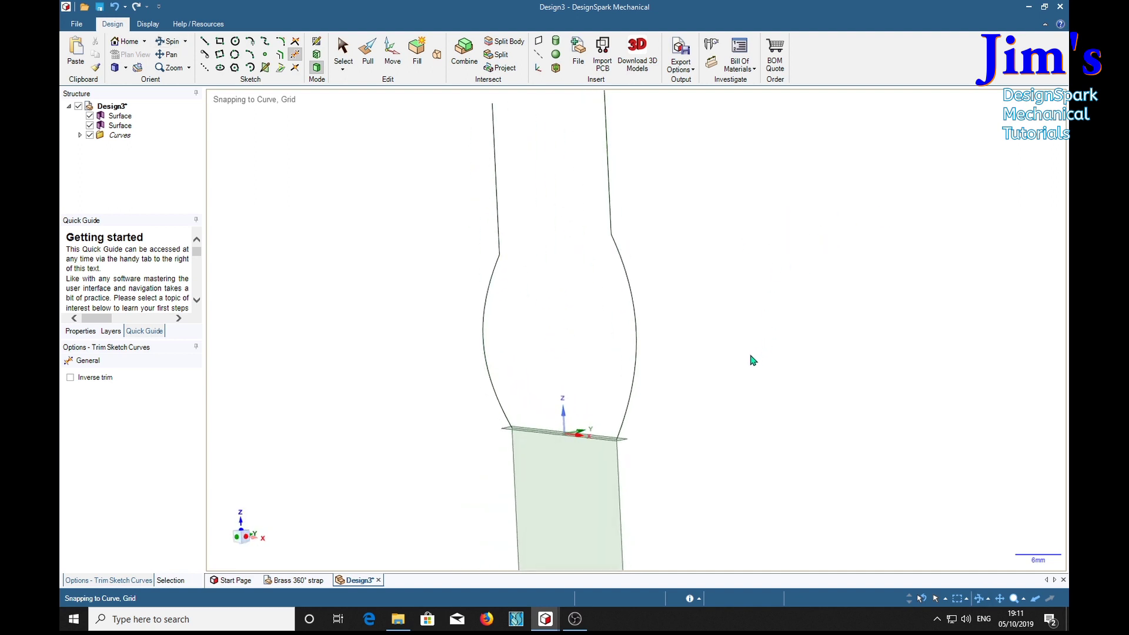
middle_drag(754, 365, 783, 324)
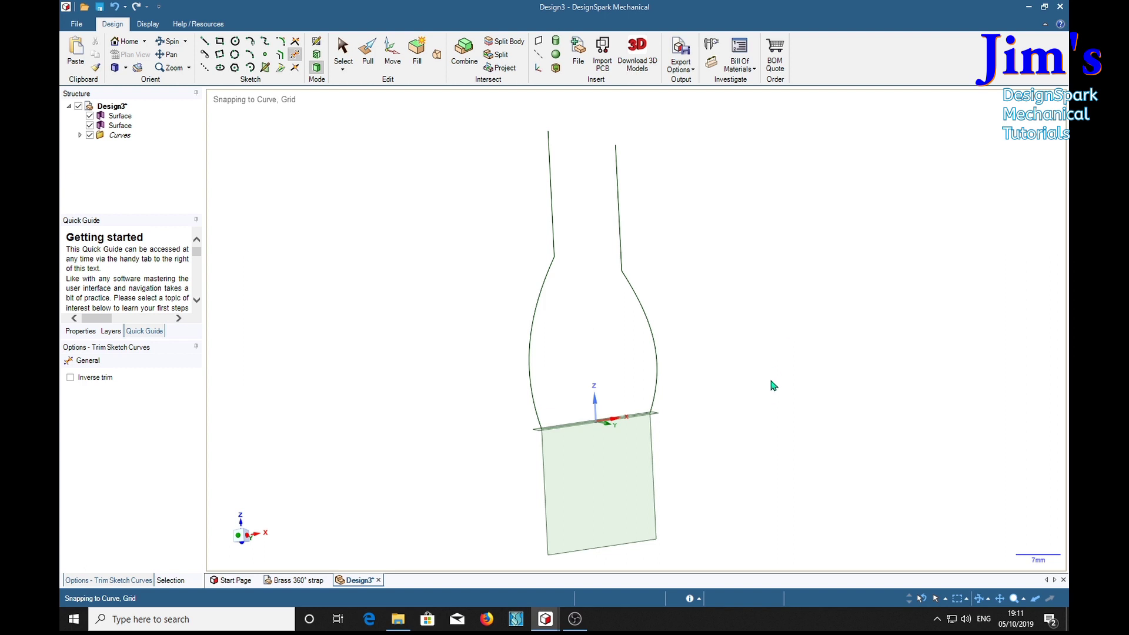
- Sketch on the lower tab and trim away its bottom edge
click(343, 51)
click(582, 499)
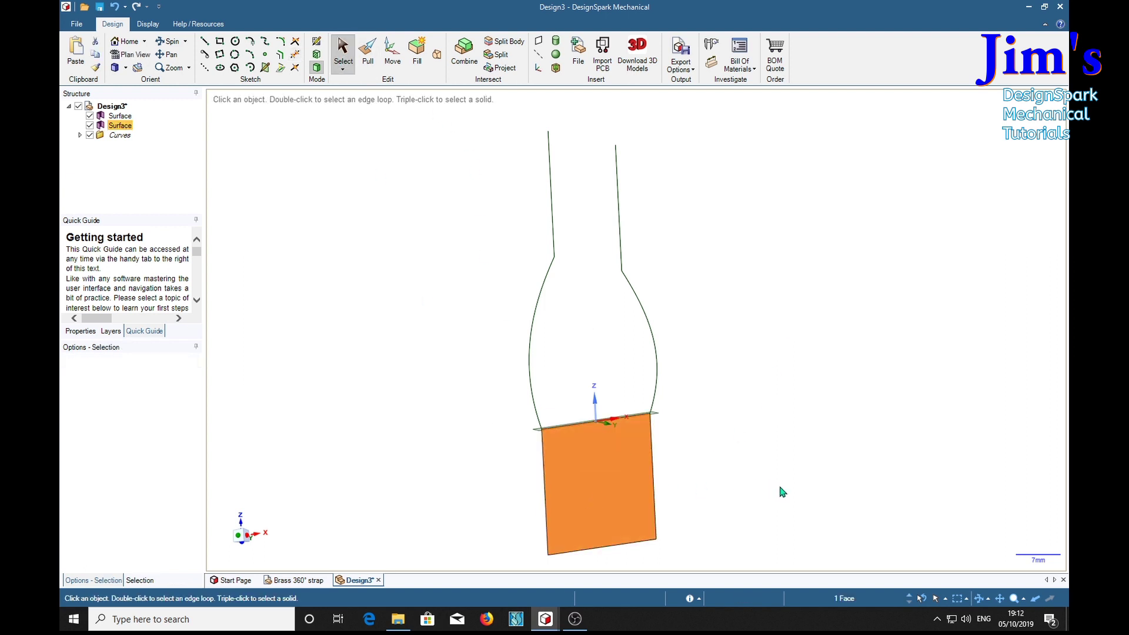
key(k)
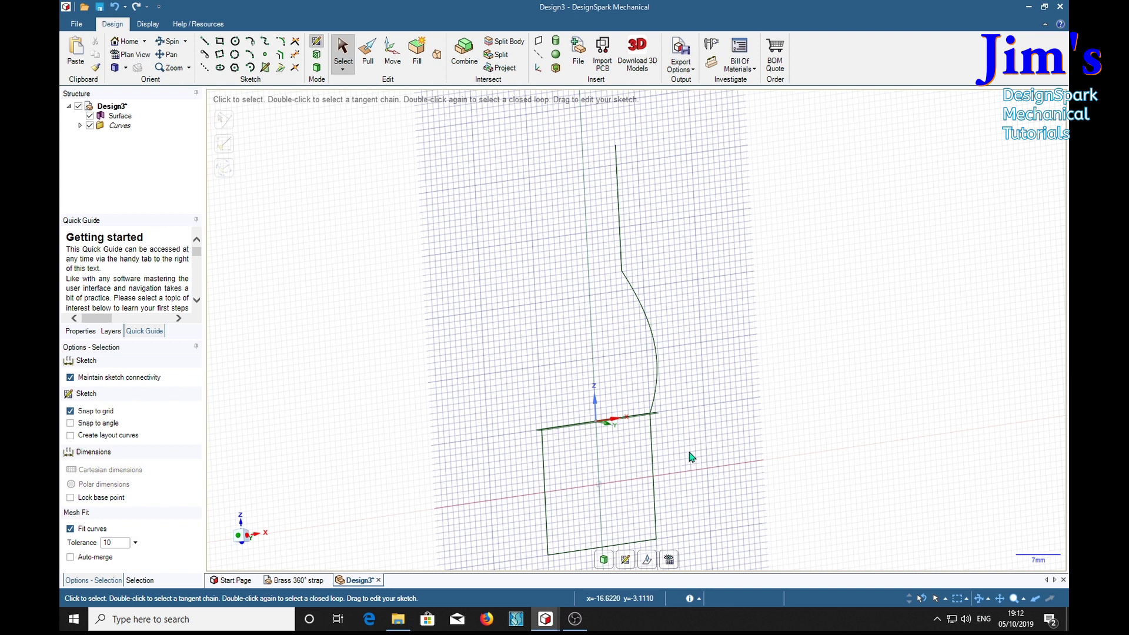
key(t)
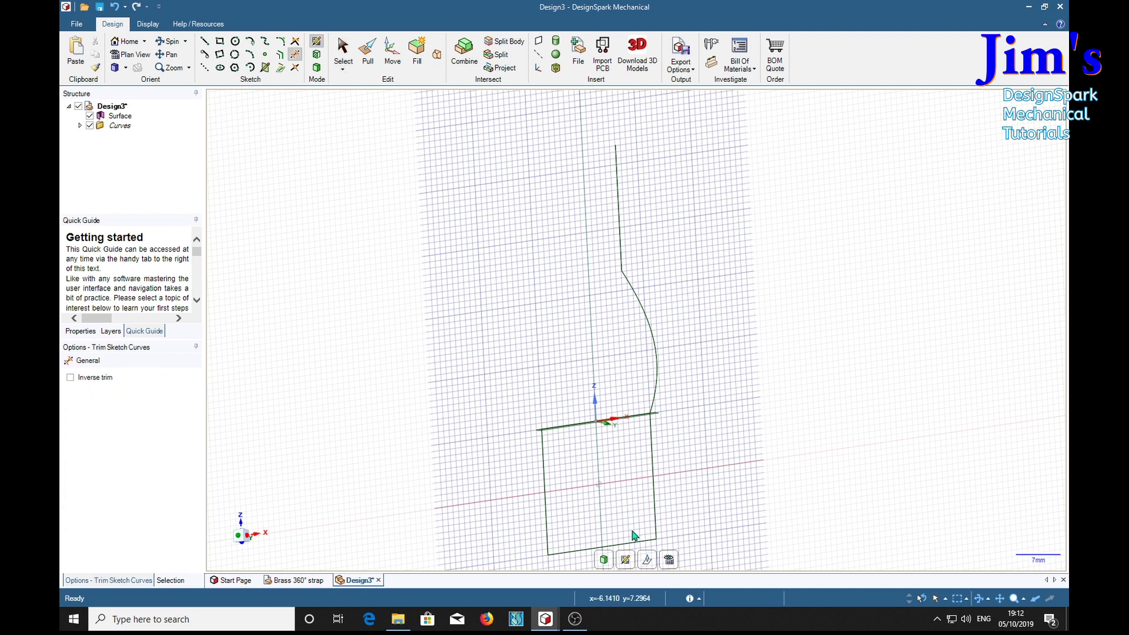
click(630, 546)
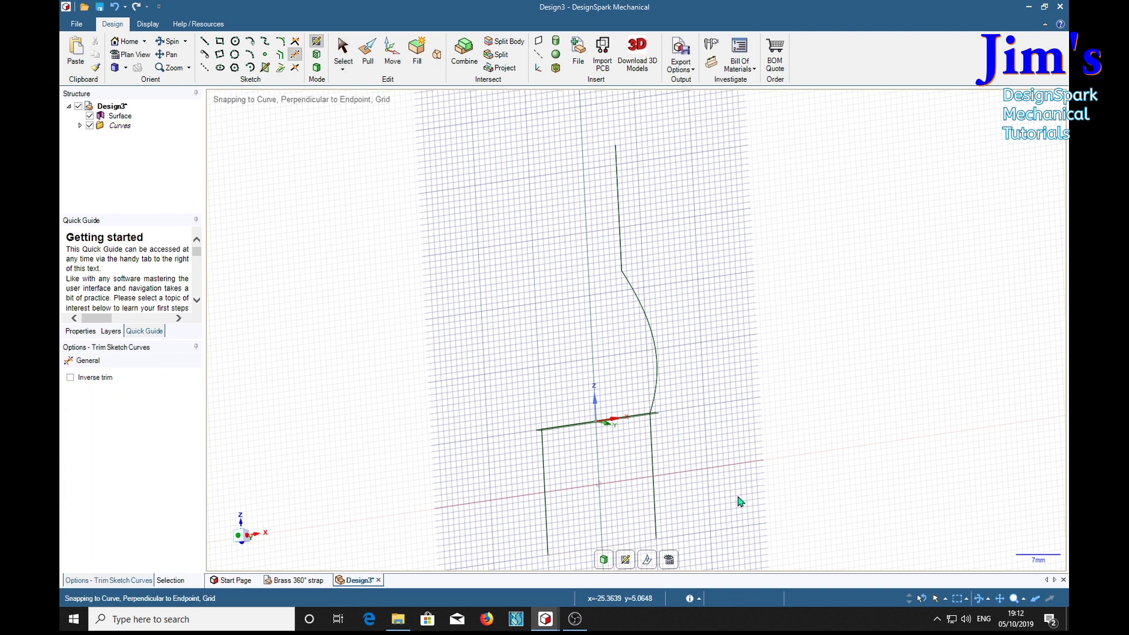
mouse_move(742, 344)
middle_down()
mouse_move(746, 386)
mouse_move(741, 340)
middle_up()
key(d)
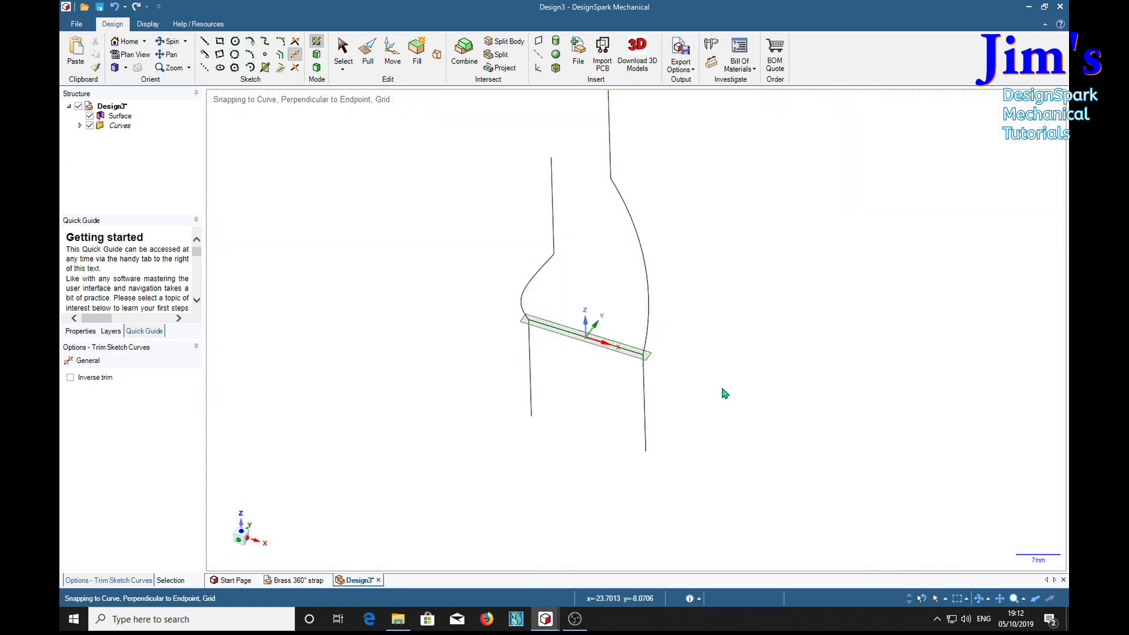
- Trim both pieces of the line crossing the curves' base, leaving the outline open
click(553, 331)
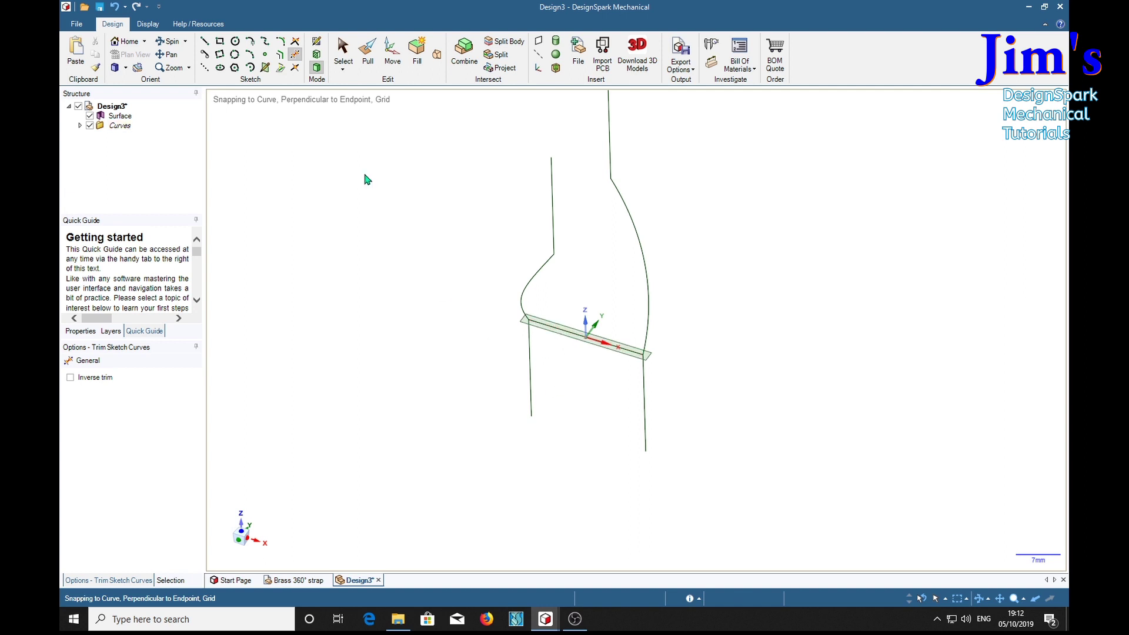
click(549, 331)
mouse_move(558, 438)
middle_down()
mouse_move(587, 447)
mouse_move(597, 388)
mouse_move(569, 416)
middle_up()
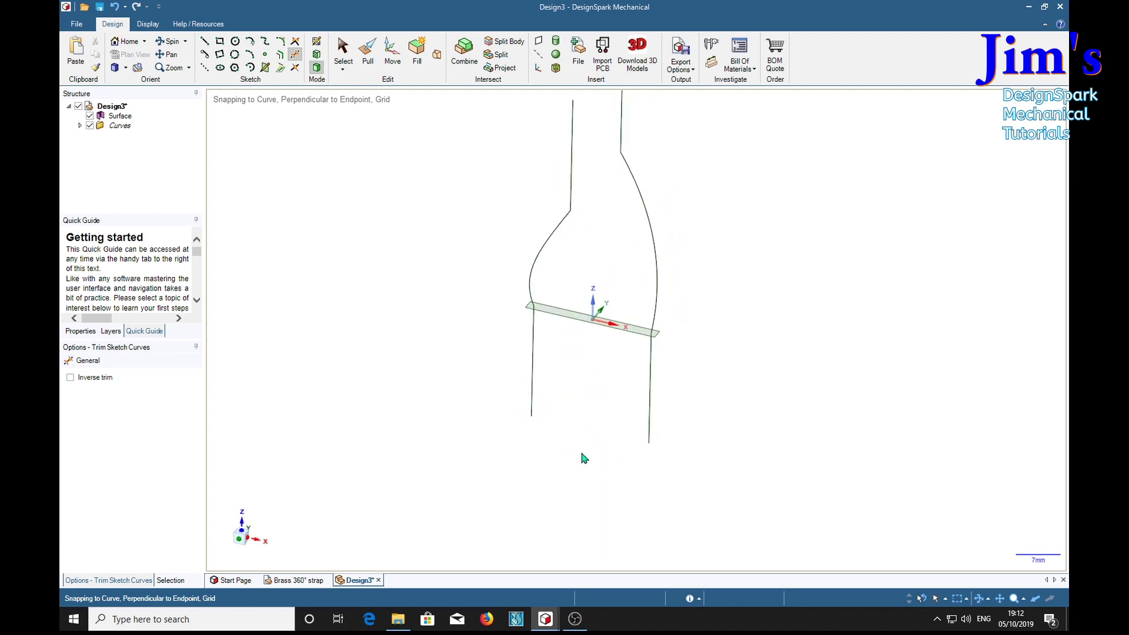
mouse_move(803, 353)
middle_down()
mouse_move(763, 348)
mouse_move(773, 249)
middle_up()
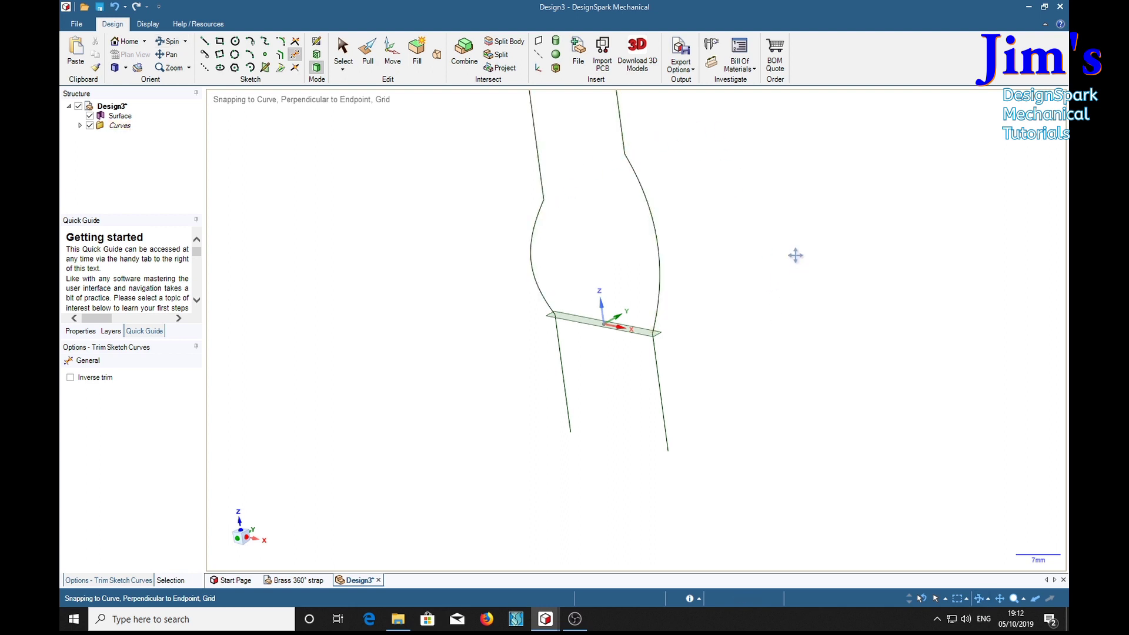
shift+middle_drag(795, 255, 787, 327)
middle_drag(726, 362, 775, 335)
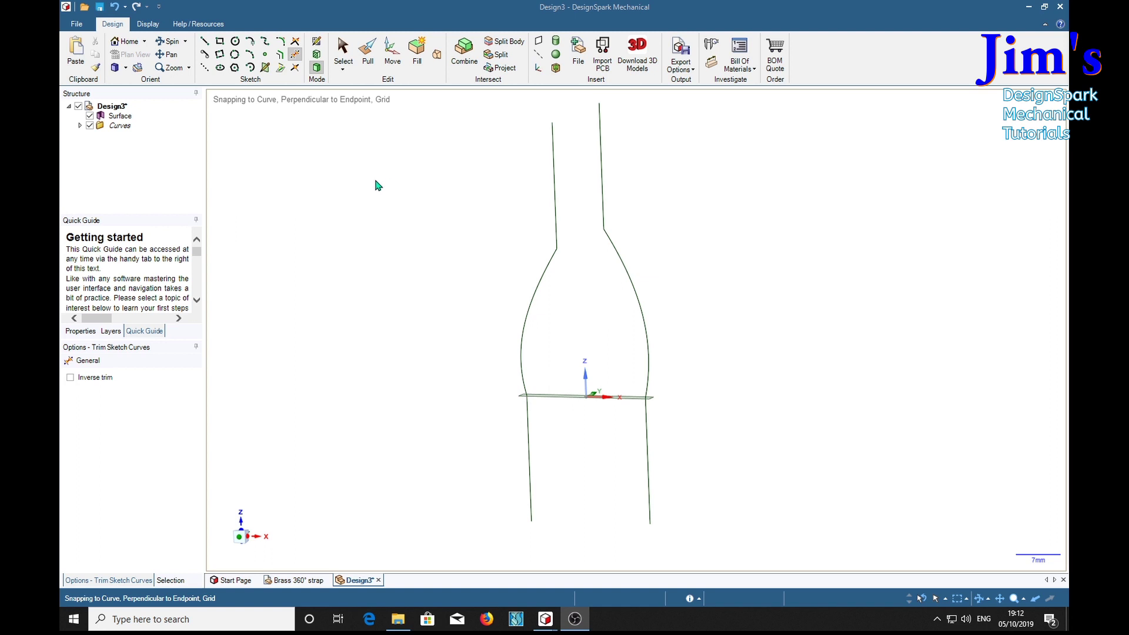
- Draw a spline down the left curve from the upper side's midpoint to the lower line's end
click(266, 42)
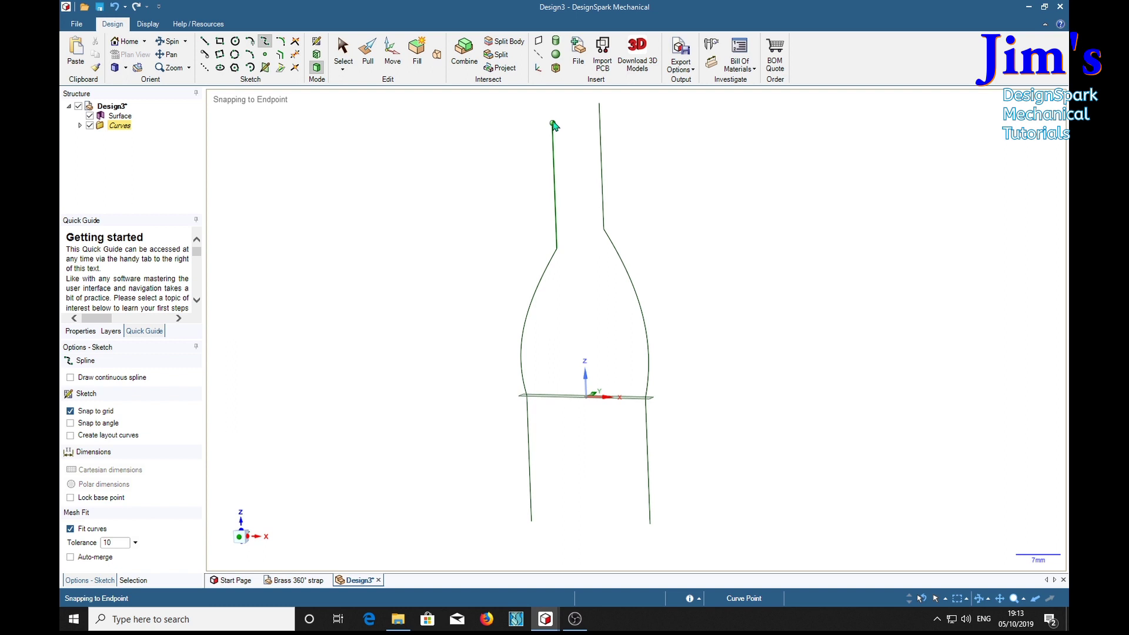
click(555, 187)
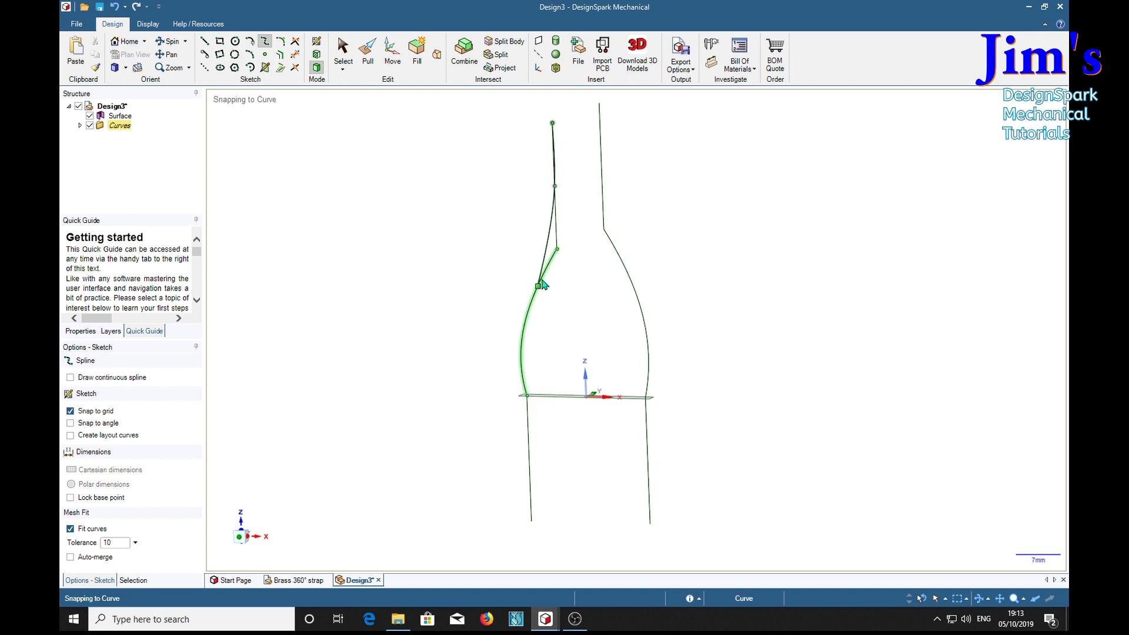
click(538, 287)
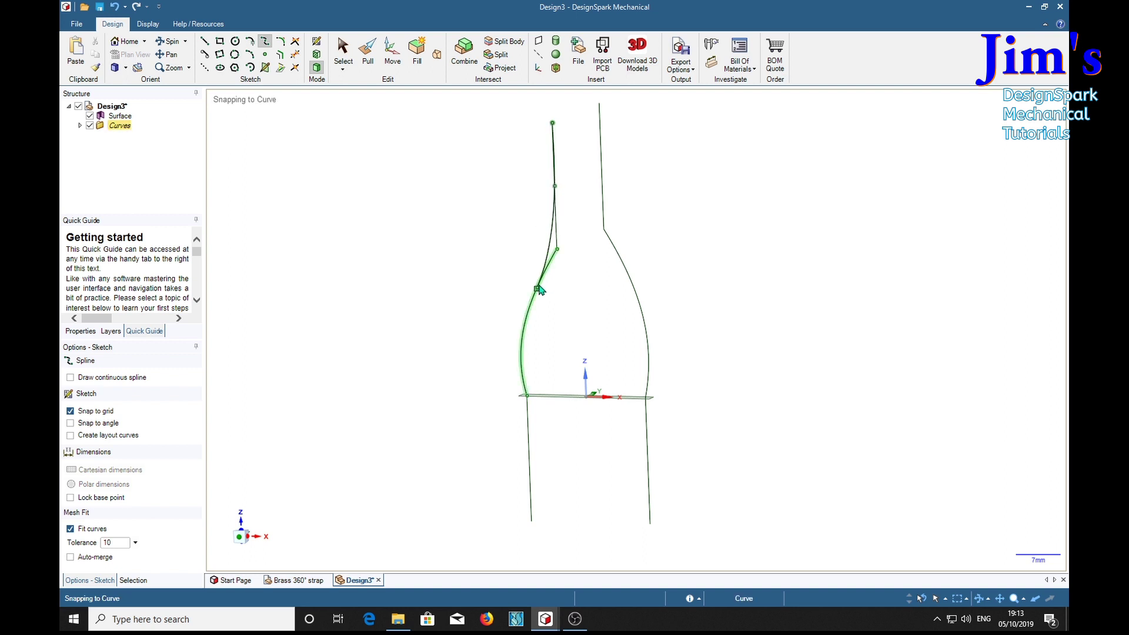
click(522, 368)
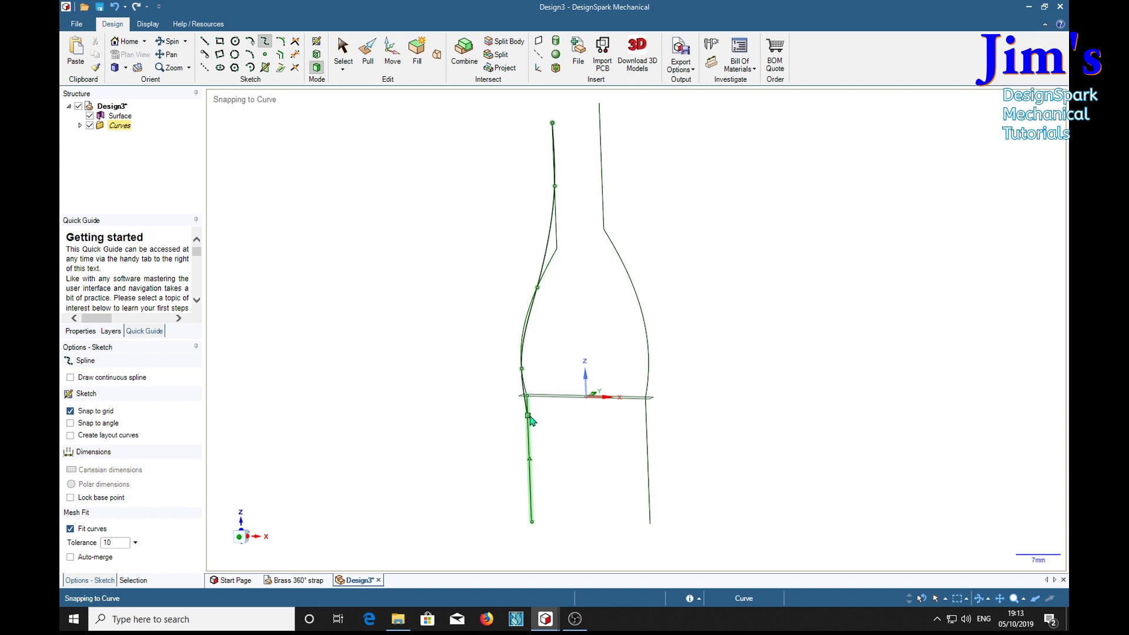
click(530, 459)
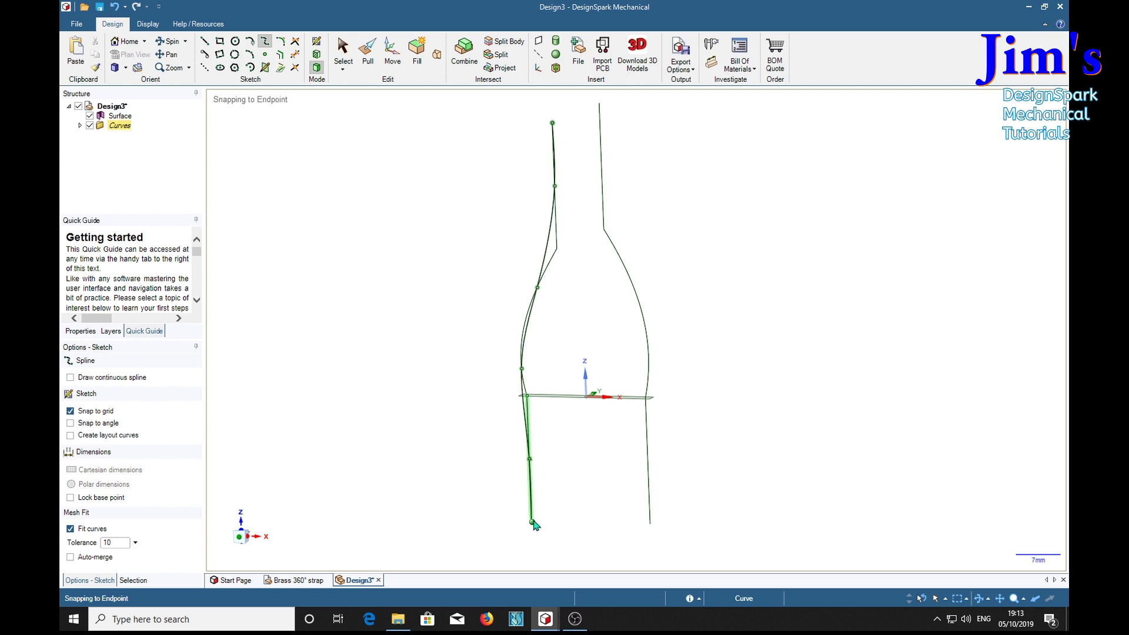
click(531, 521)
key(Escape)
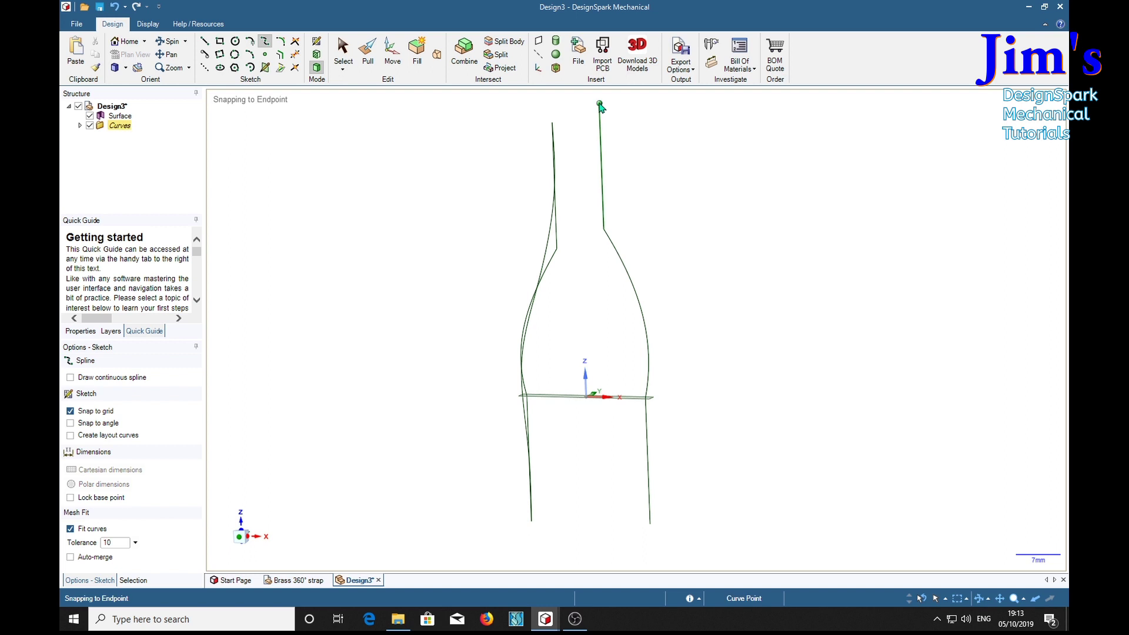
- Draw a matching spline down the right curve from the top line to the bottom endpoint
click(601, 167)
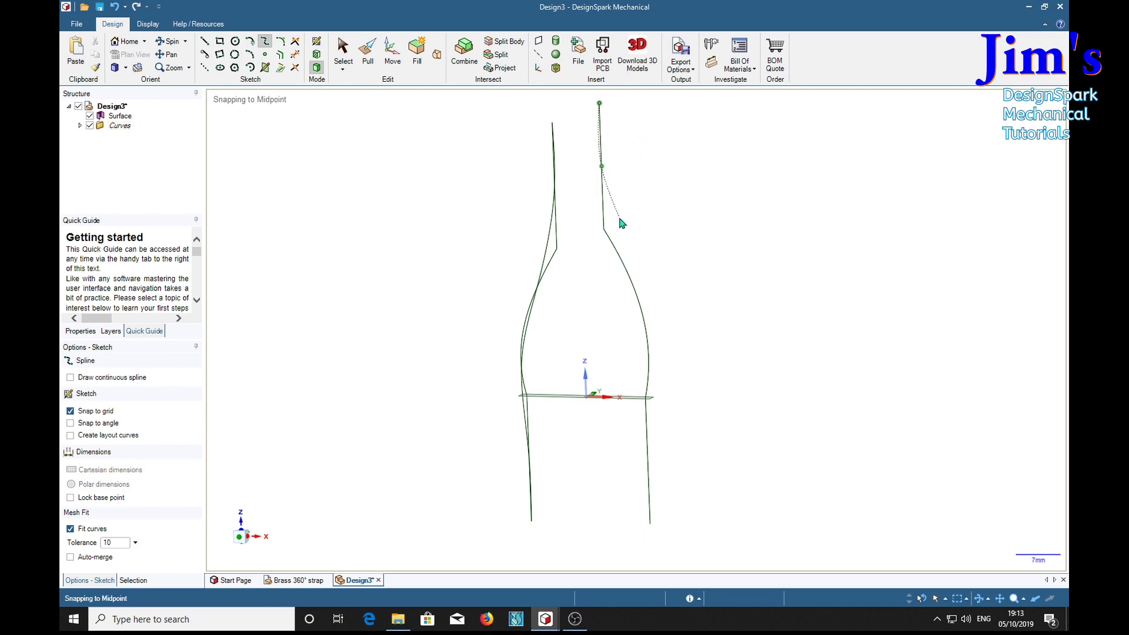
click(625, 266)
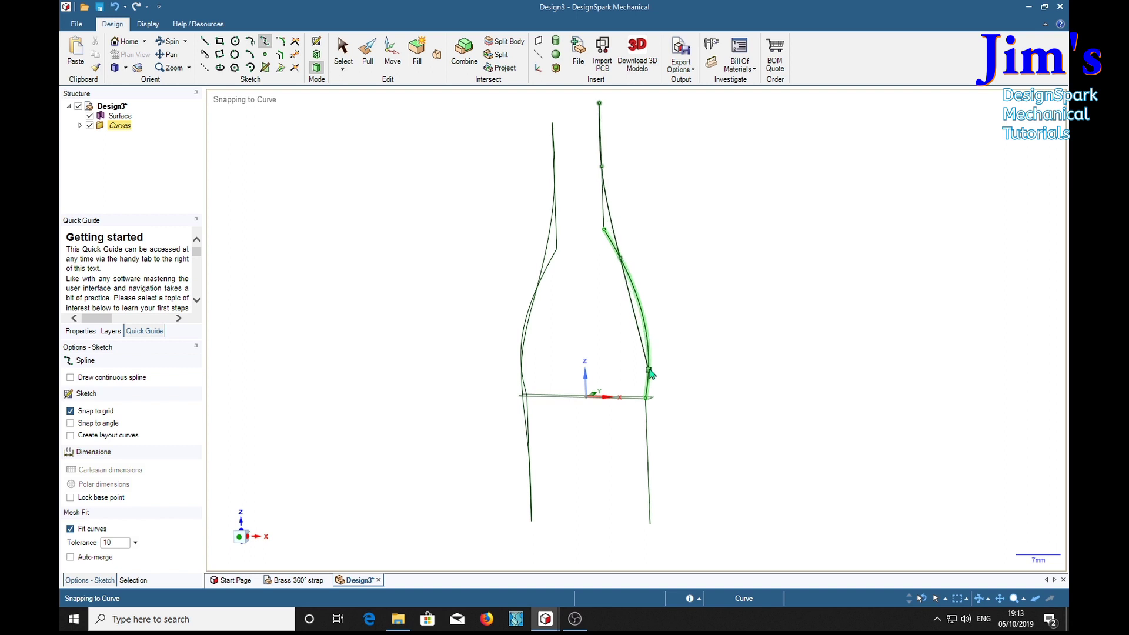
double_click(649, 348)
click(648, 462)
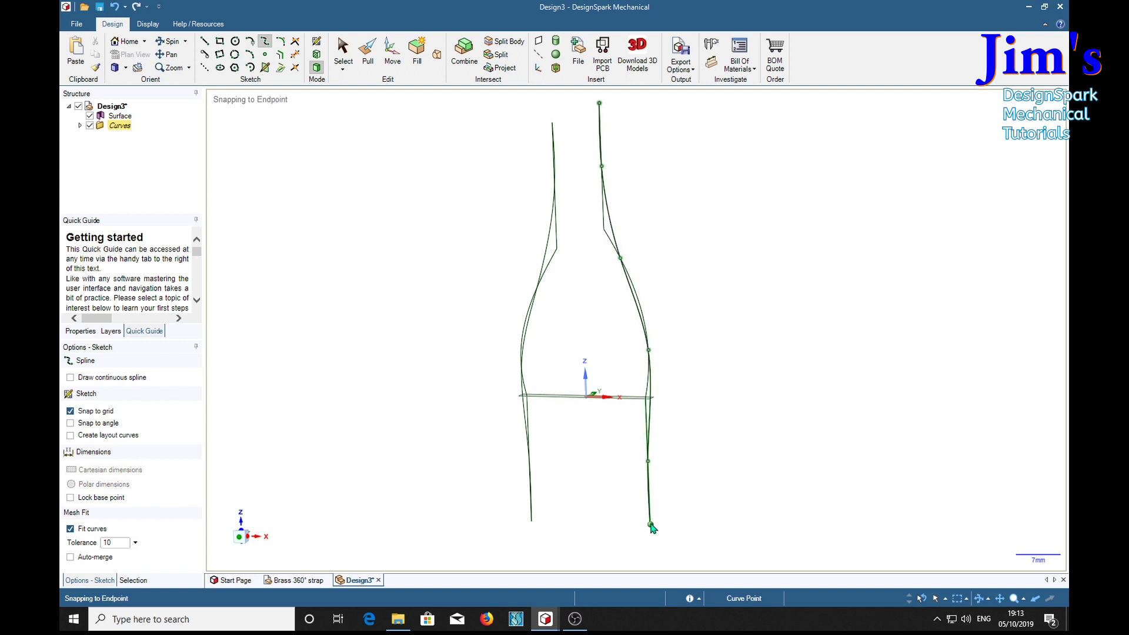
click(651, 523)
key(Escape)
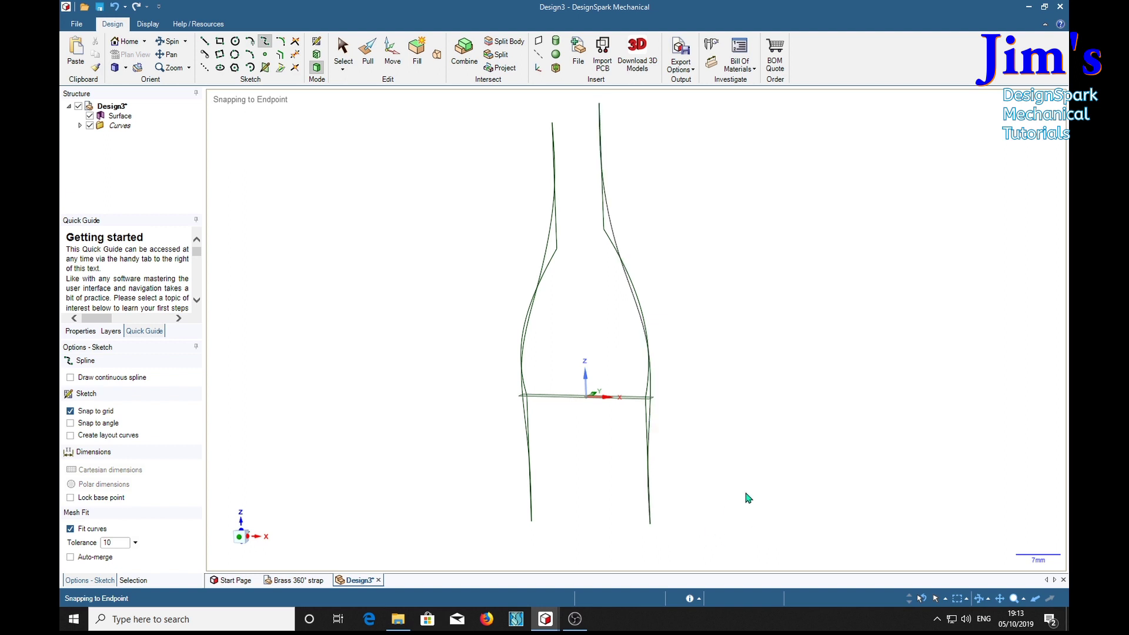
- Hide both helix curves and all four straight lines in the Structure tree's Curves folder
mouse_move(754, 326)
middle_down()
mouse_move(789, 355)
mouse_move(784, 306)
mouse_move(782, 323)
middle_up()
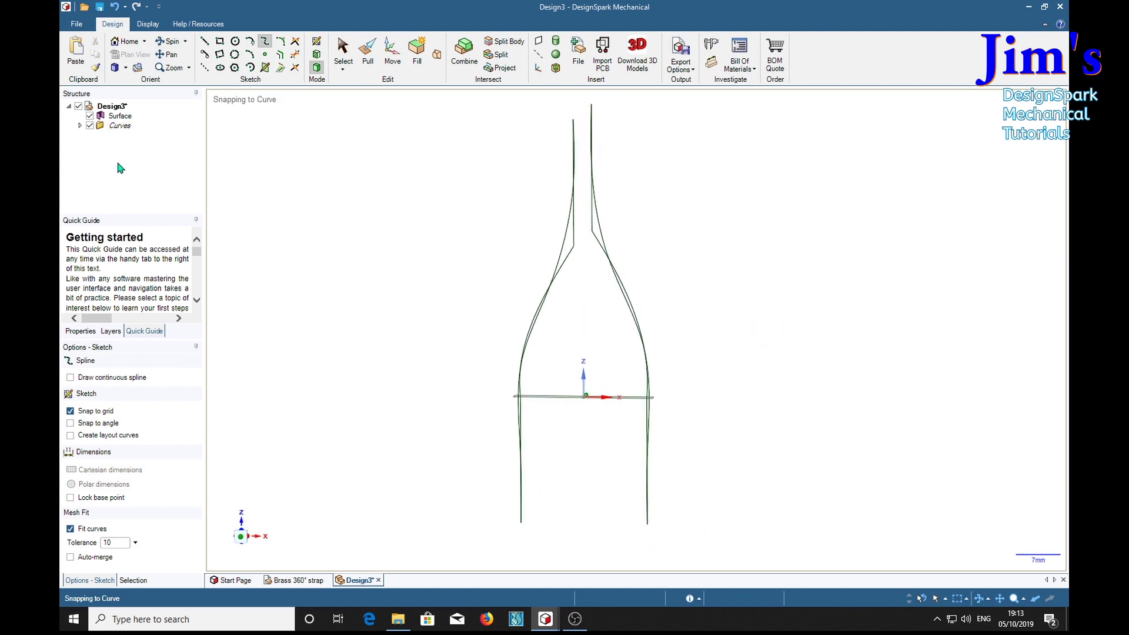
click(81, 126)
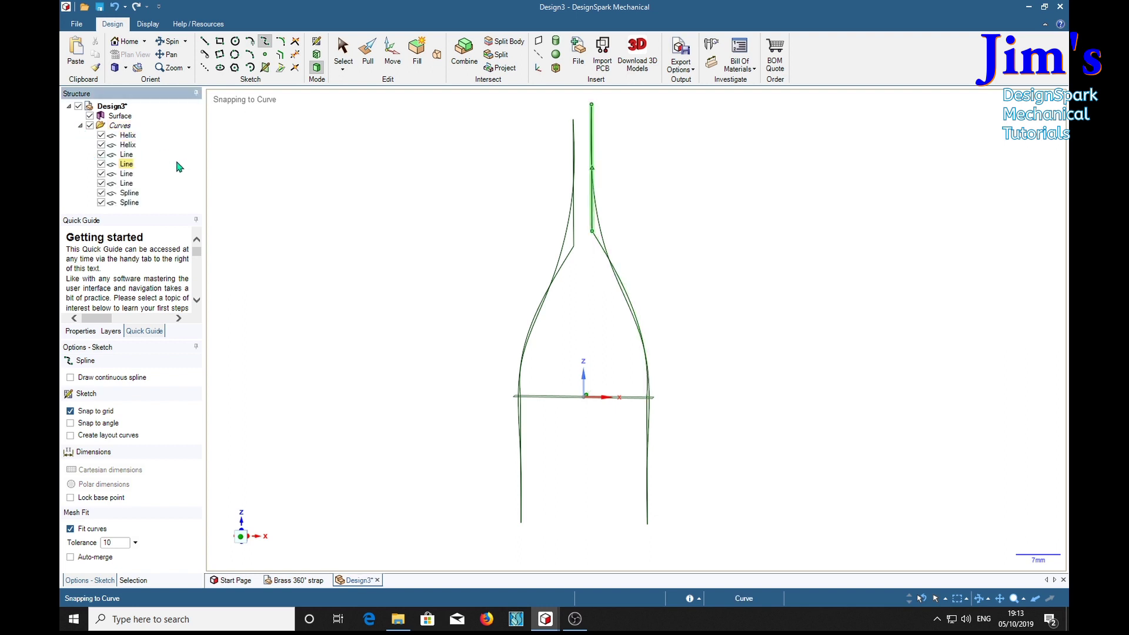
click(101, 135)
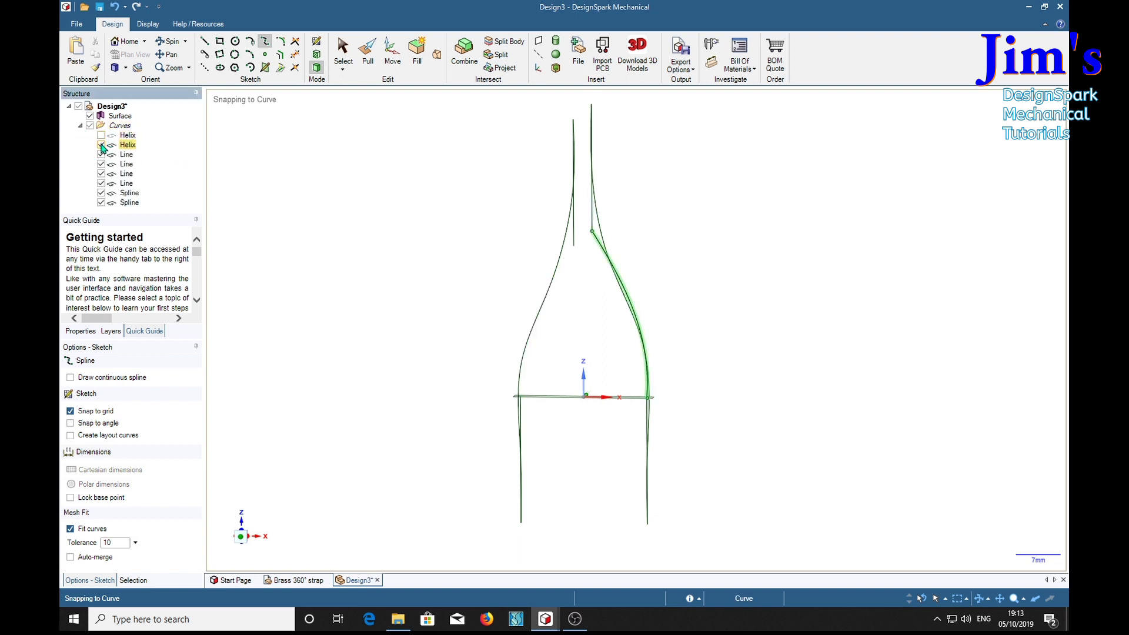
click(101, 144)
click(101, 154)
click(101, 164)
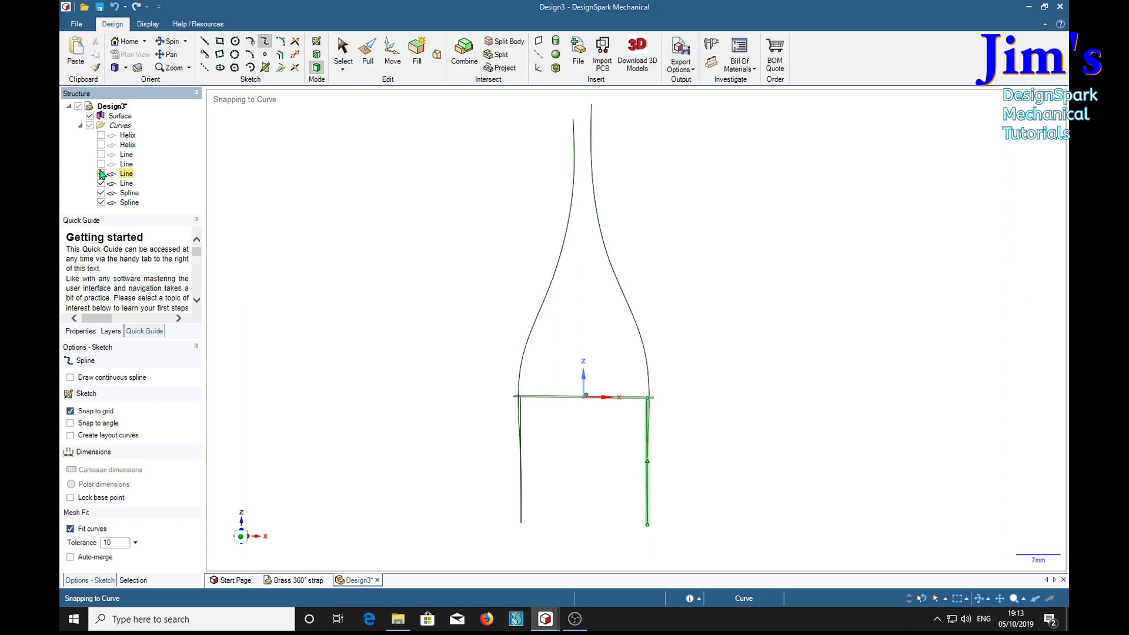
click(101, 174)
click(102, 184)
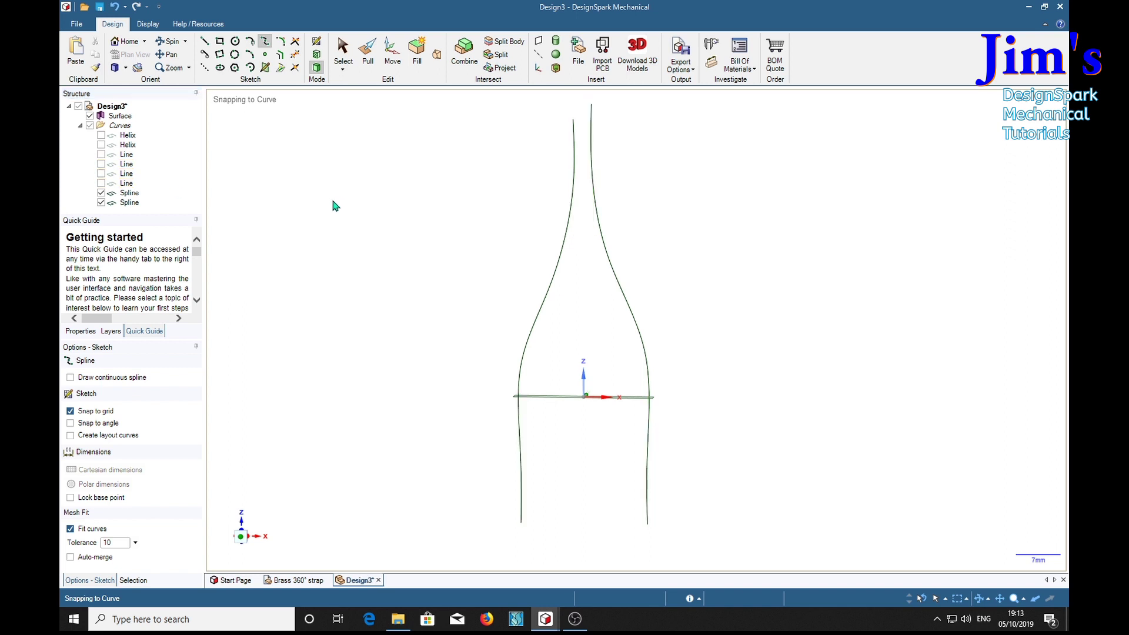
mouse_move(992, 317)
middle_down()
mouse_move(895, 282)
mouse_move(911, 265)
mouse_move(955, 323)
mouse_move(956, 305)
middle_up()
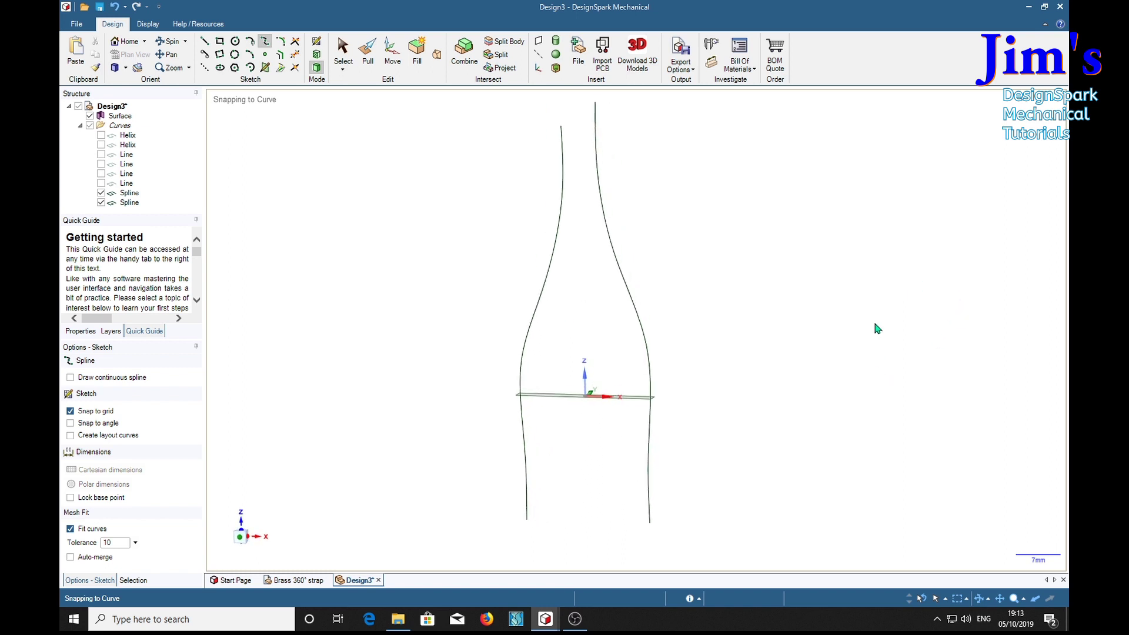
mouse_move(877, 327)
middle_down()
mouse_move(894, 335)
mouse_move(880, 327)
middle_up()
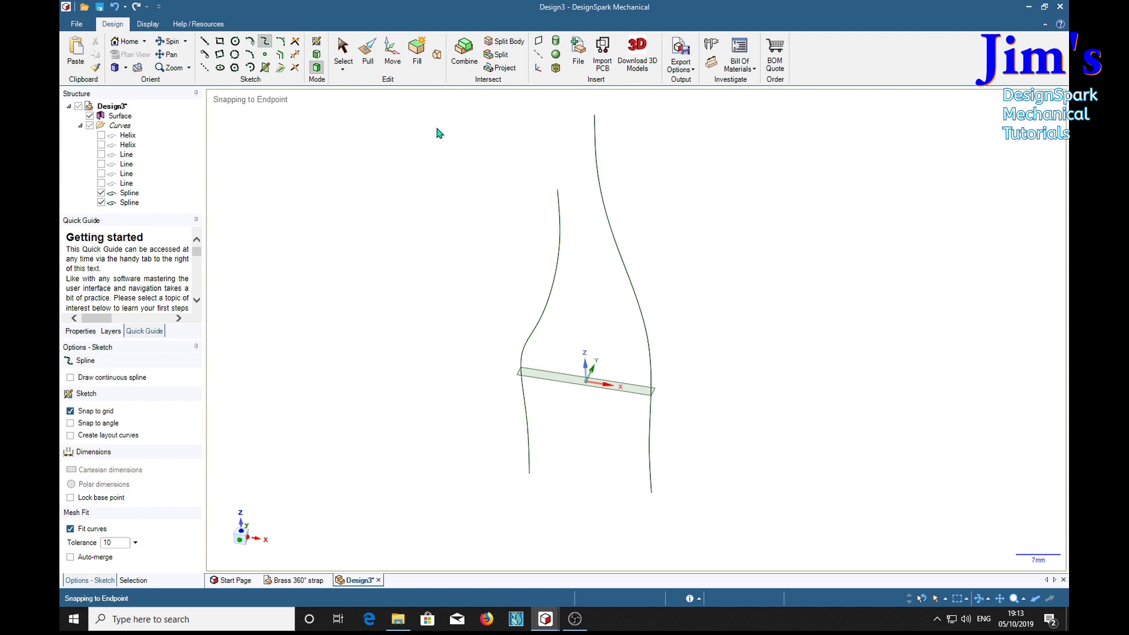
- Move the cross-section face down along Z up to the left spline's bottom end
click(392, 52)
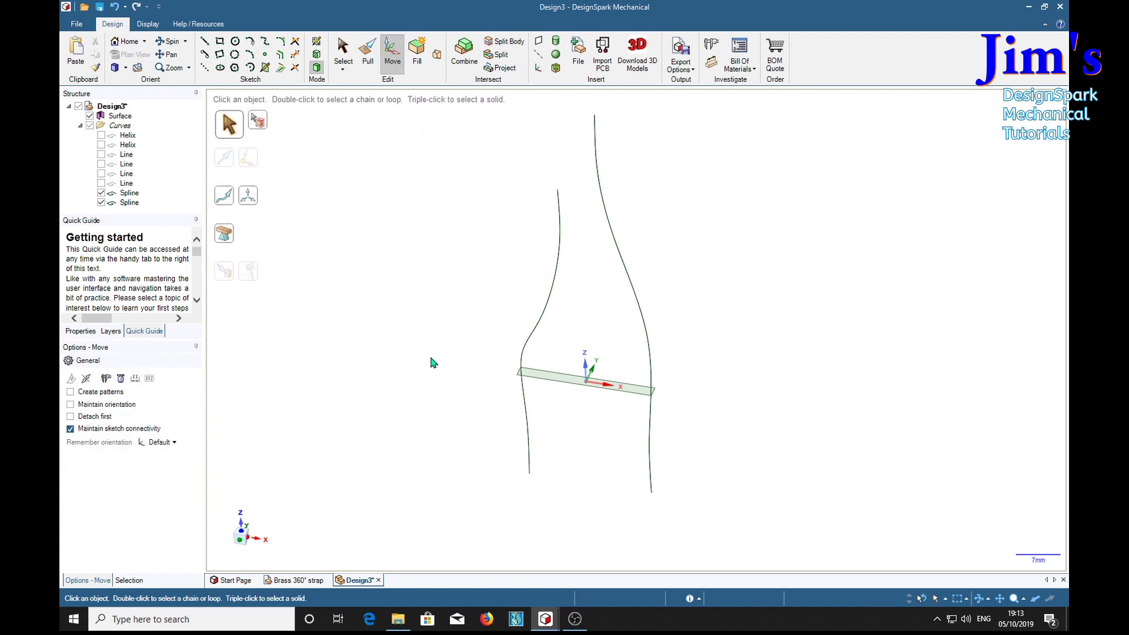
click(564, 380)
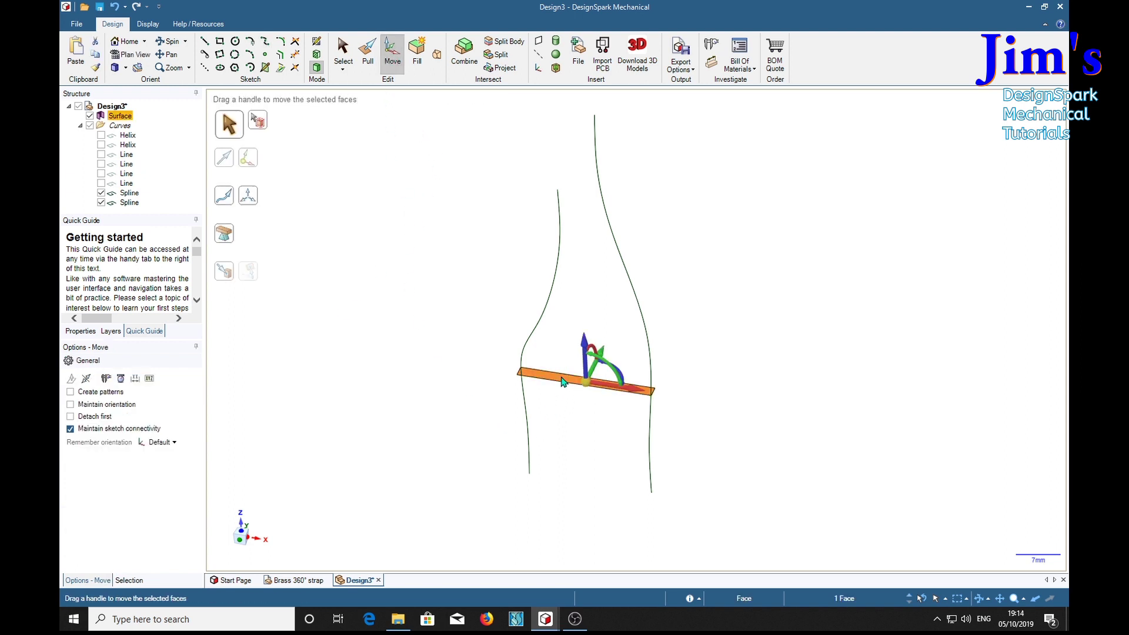
click(585, 345)
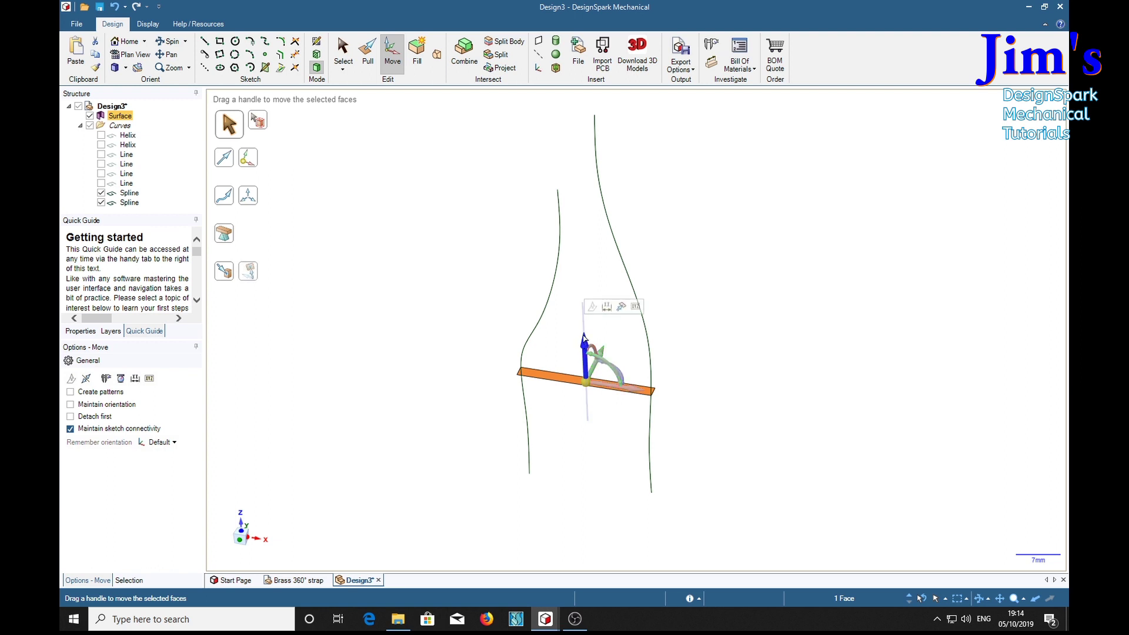
click(228, 276)
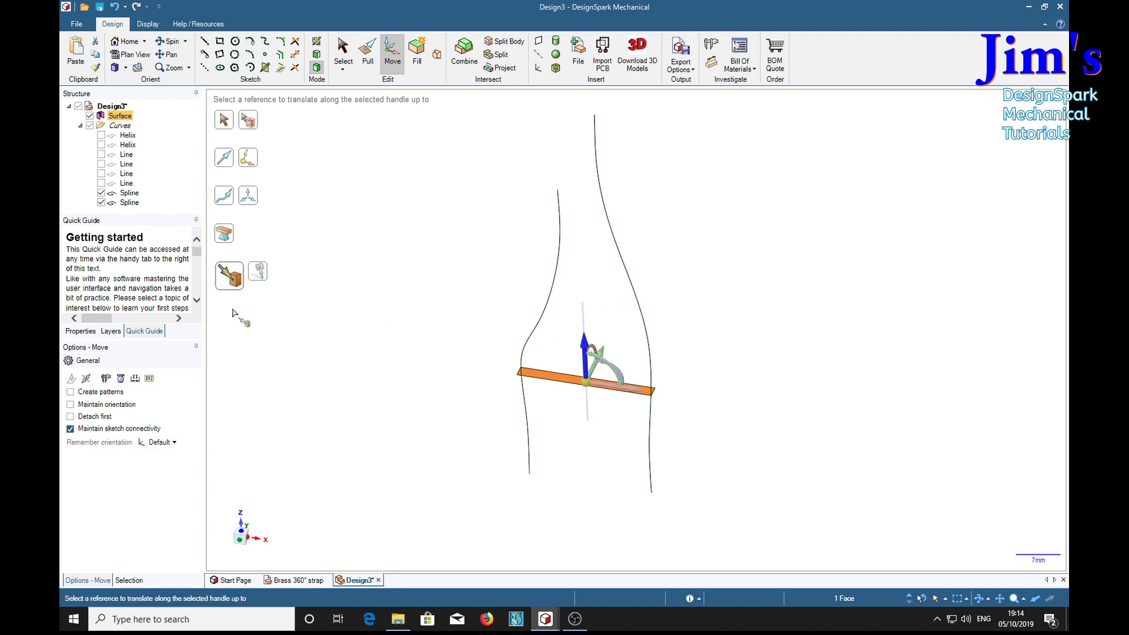
click(532, 478)
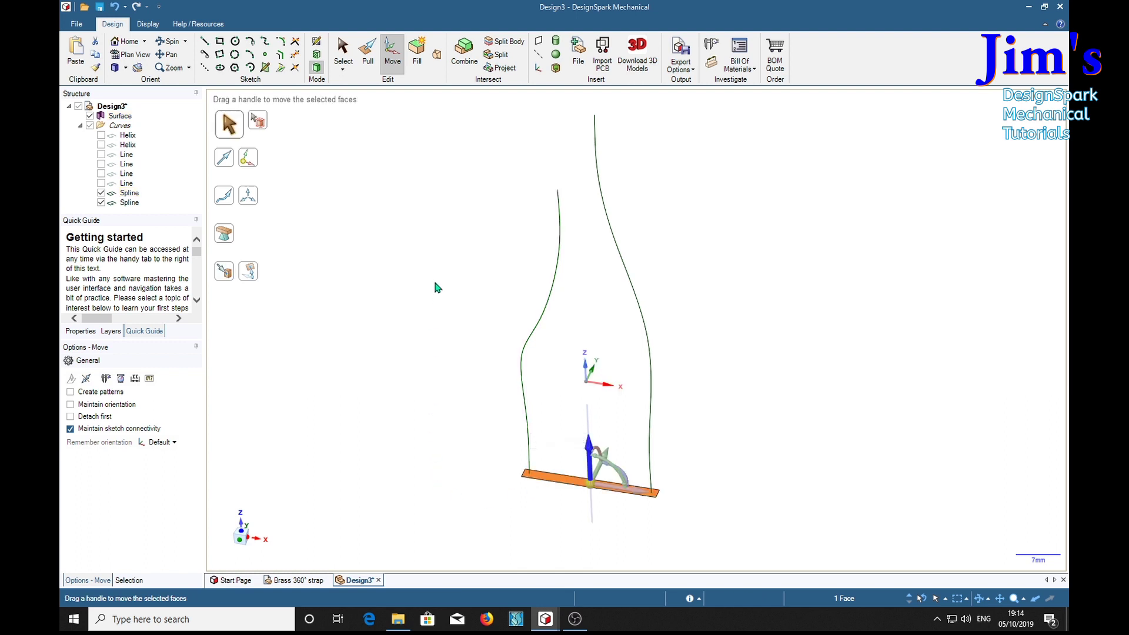
- Sweep the base face along the left and right splines into a twisting solid strap
click(368, 53)
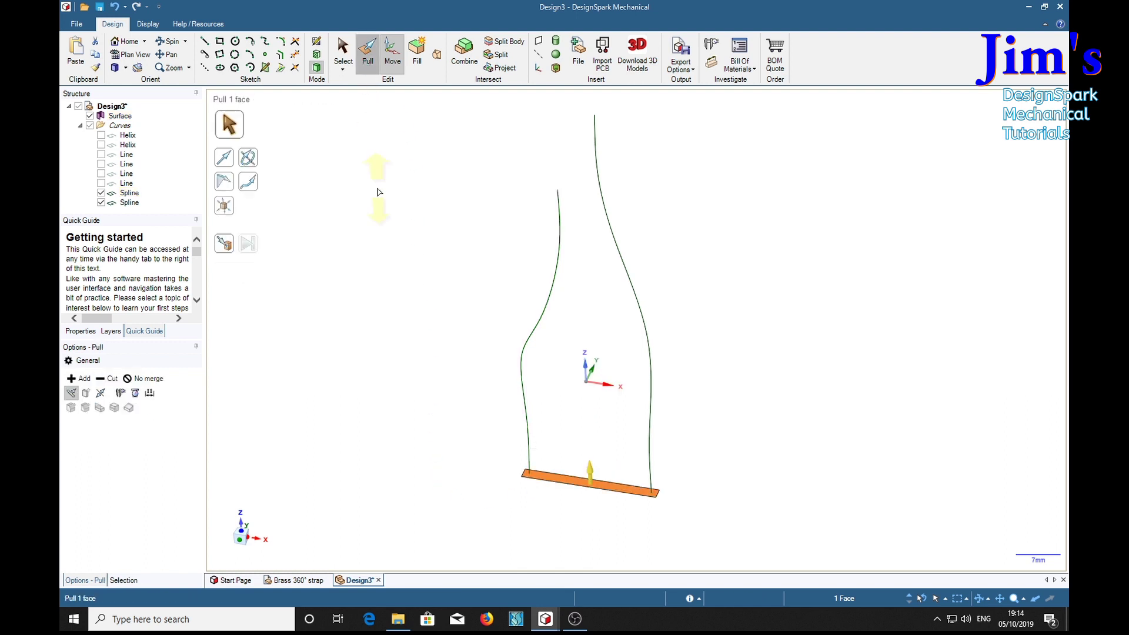
click(251, 187)
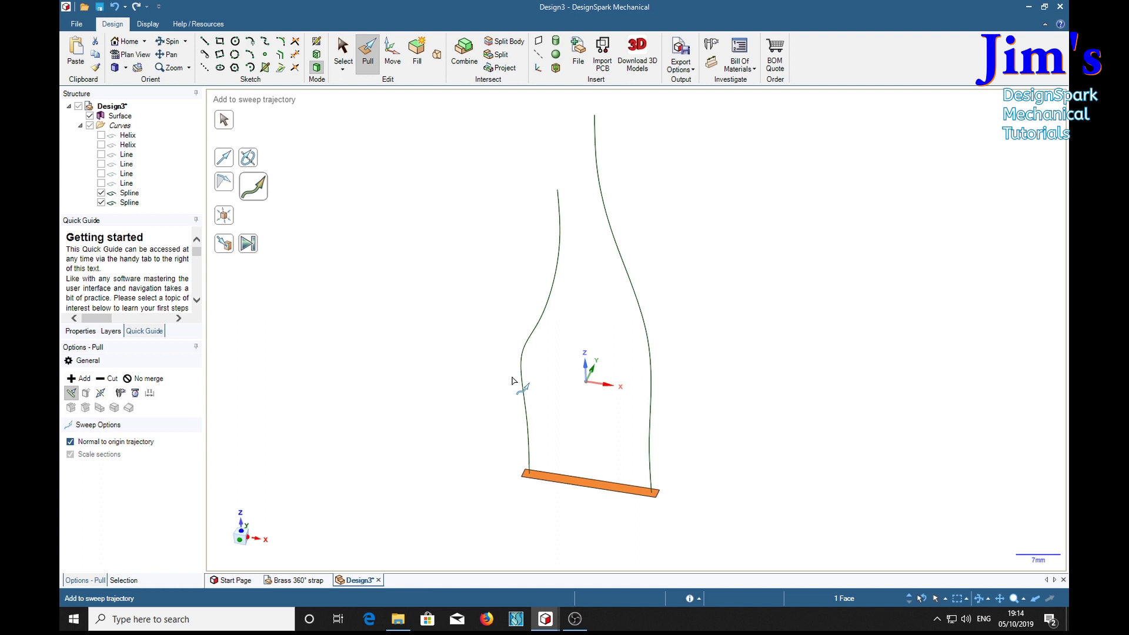
click(529, 431)
click(651, 466)
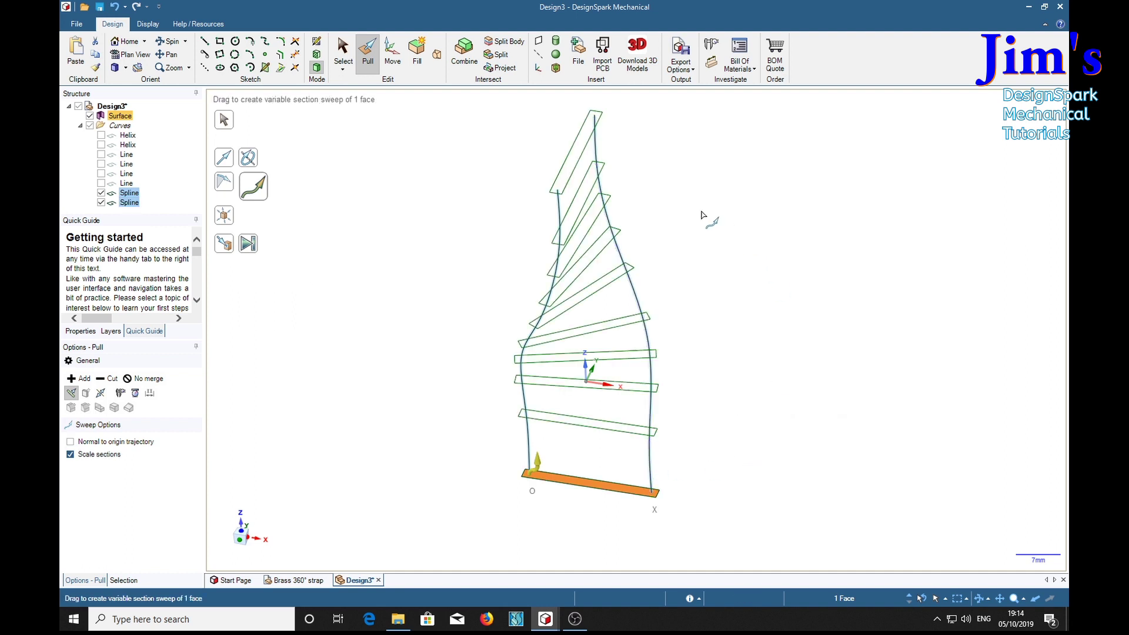
click(251, 248)
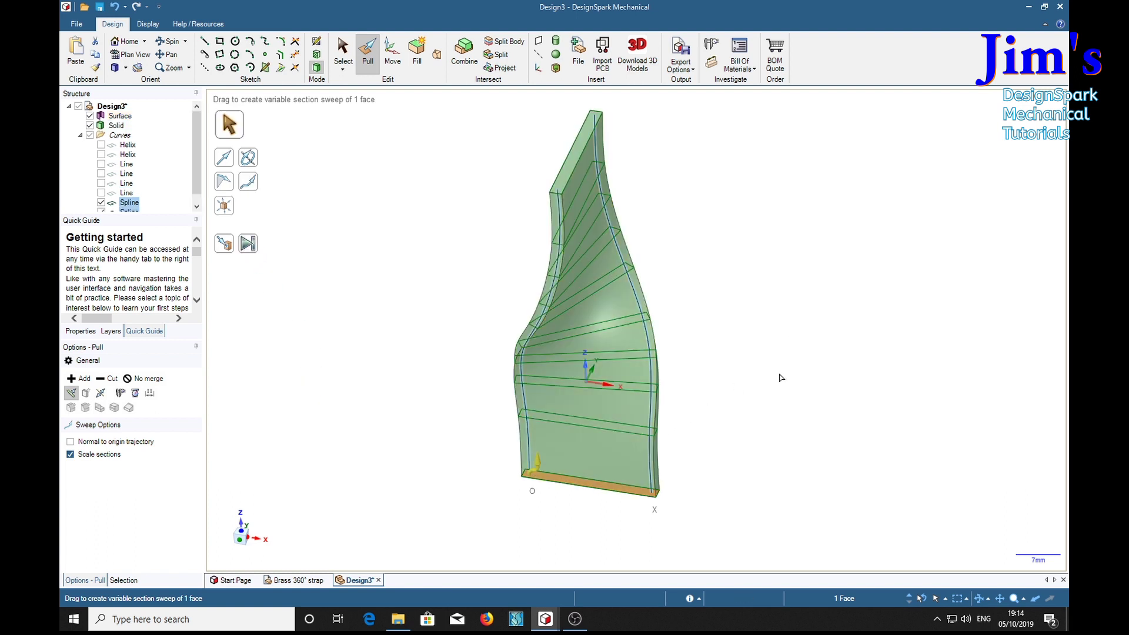
middle_drag(782, 378, 866, 449)
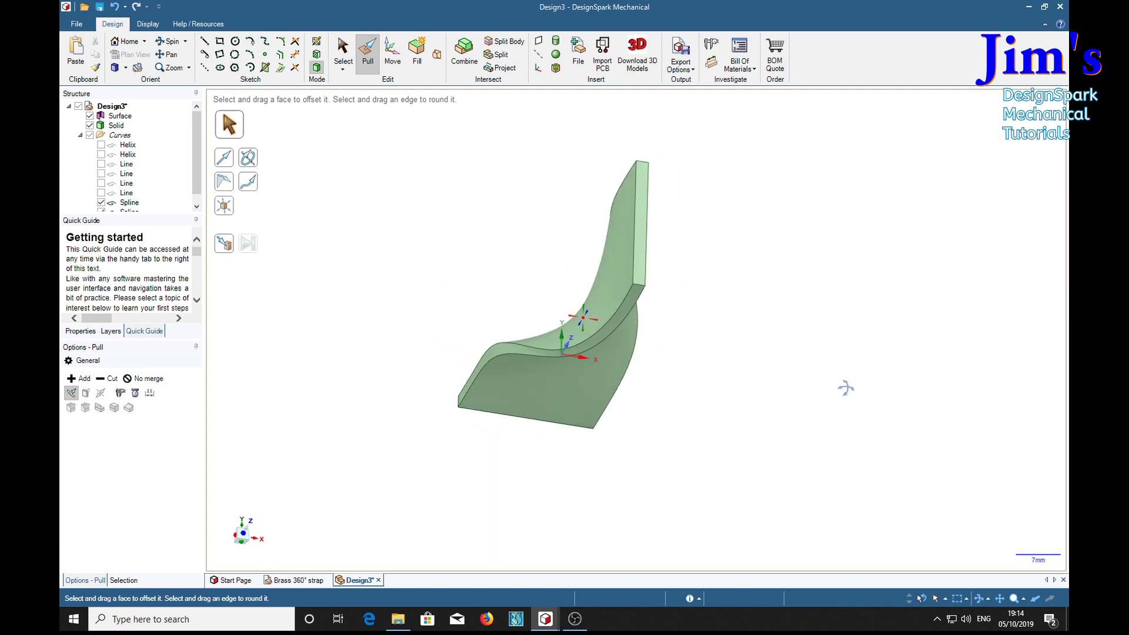
mouse_move(846, 388)
middle_down()
mouse_move(811, 403)
mouse_move(806, 421)
mouse_move(806, 361)
mouse_move(799, 378)
mouse_move(820, 369)
mouse_move(817, 343)
mouse_move(819, 359)
middle_up()
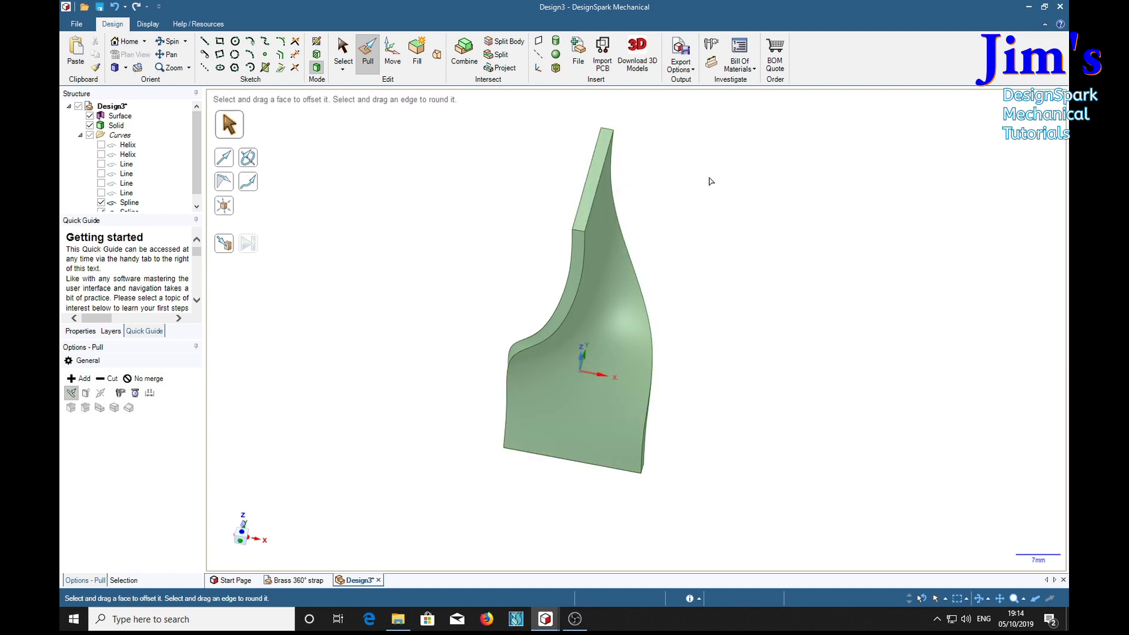
shift+middle_drag(708, 175, 713, 330)
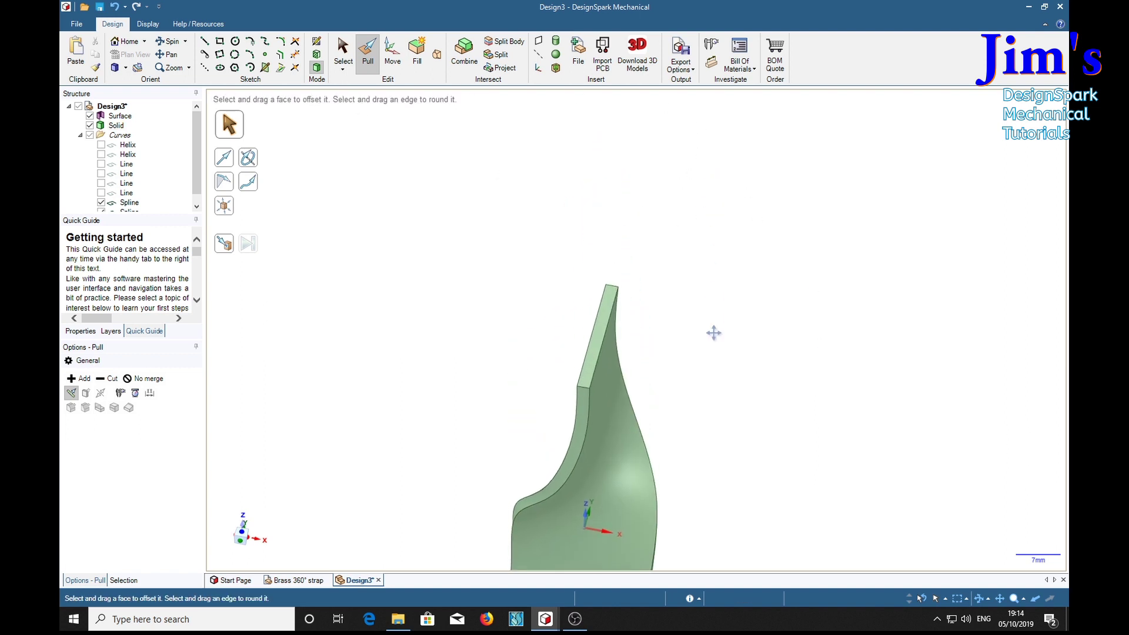
click(601, 337)
click(597, 341)
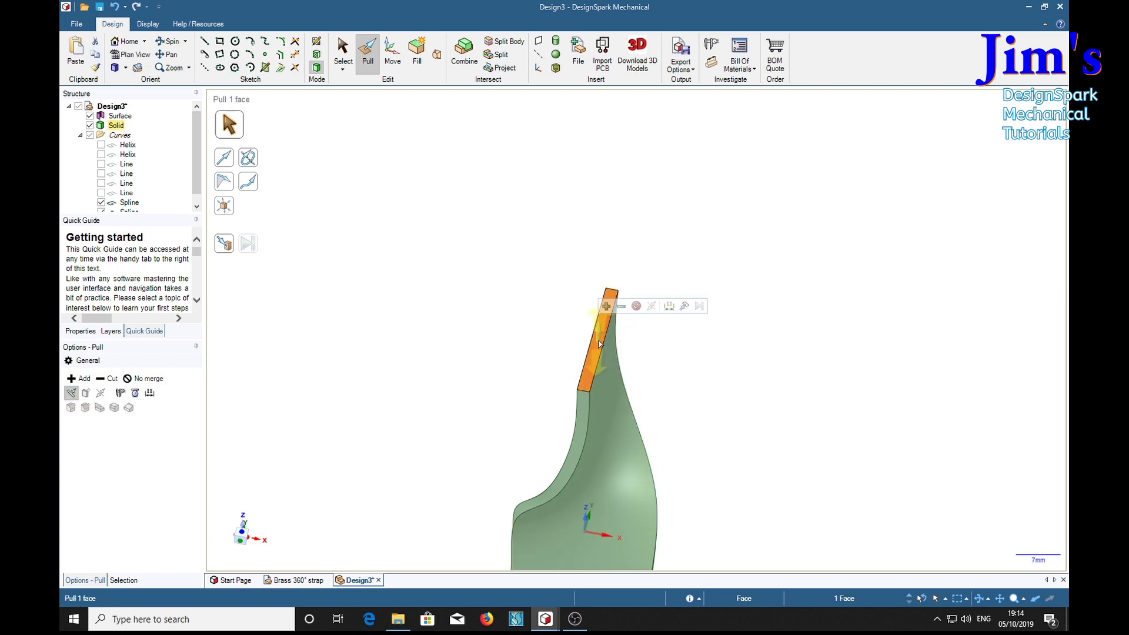
drag(655, 265, 672, 190)
middle_drag(672, 190, 769, 257)
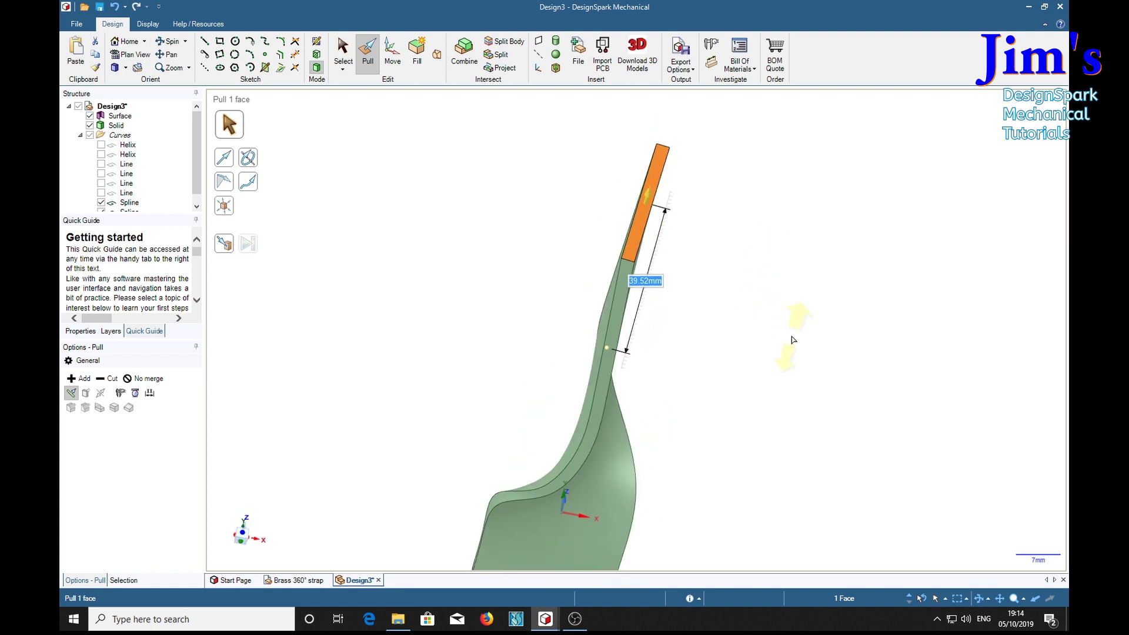
key(ctrl)
key(Escape)
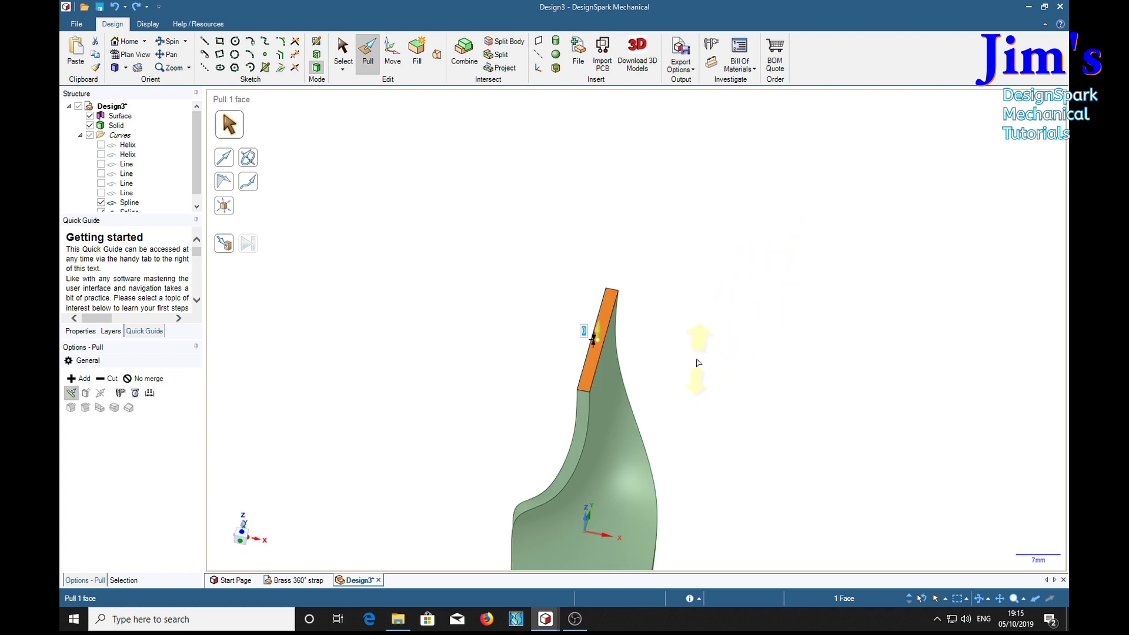
key(ctrl)
- Pull the strap's top face up by 20 mm
click(596, 372)
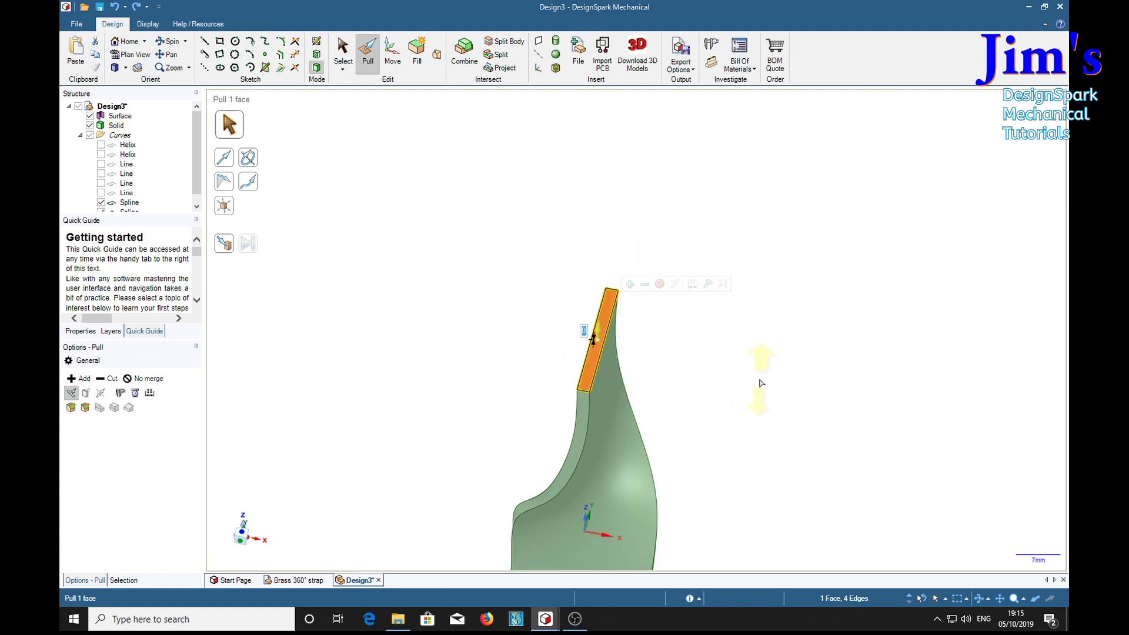
text(2)
key(Return)
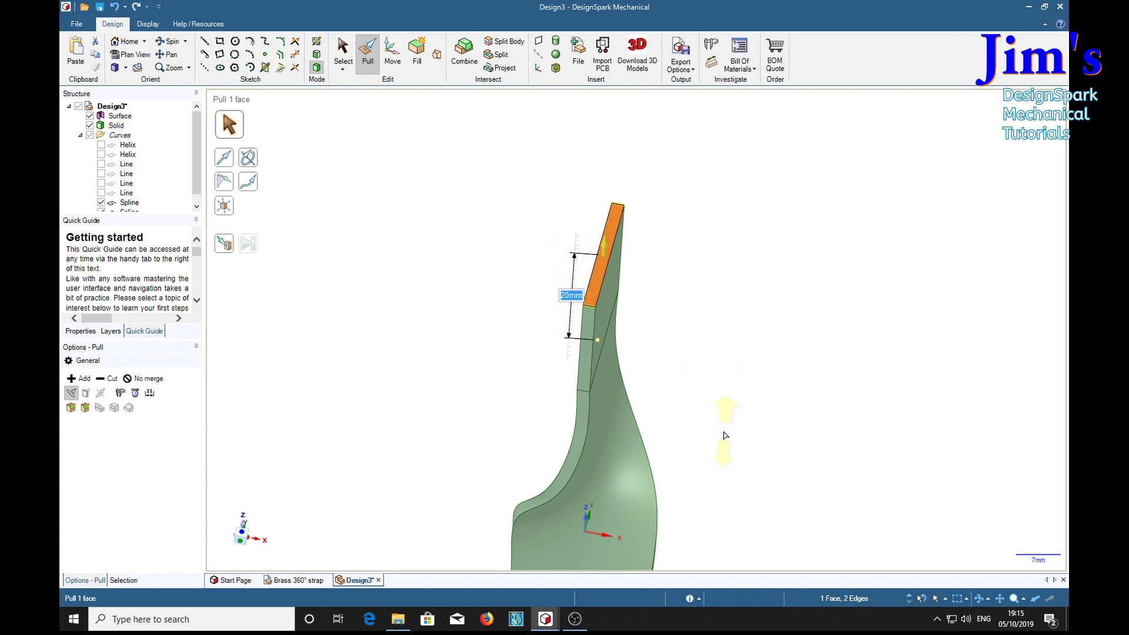
- Extend the horizontal bar's end face into a straight 20 mm tab (-20)
key(v)
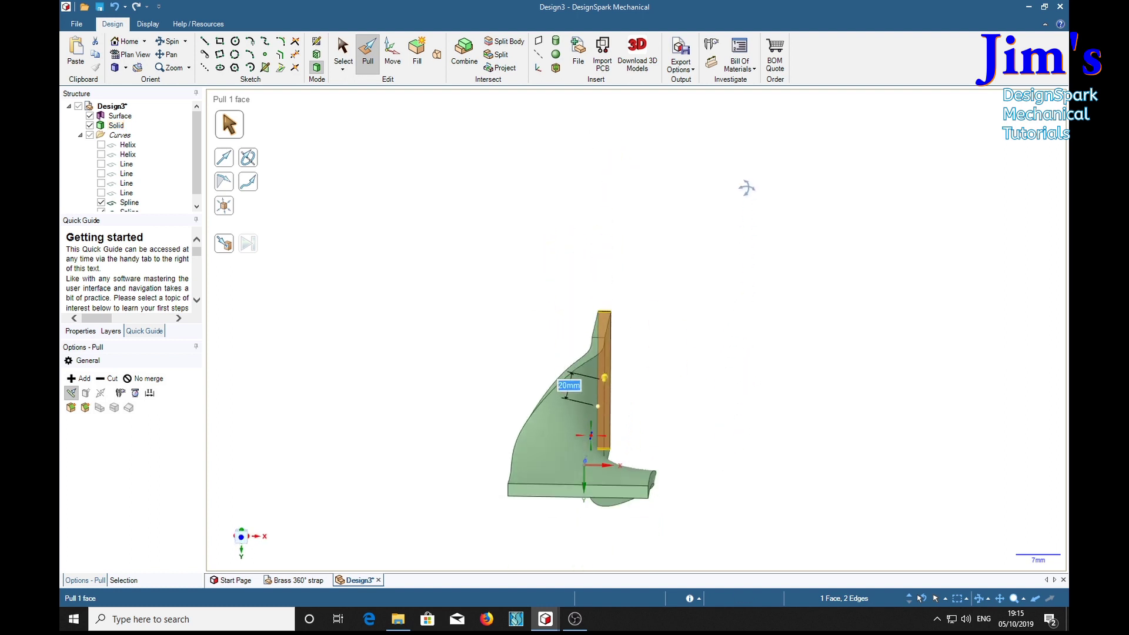
click(541, 466)
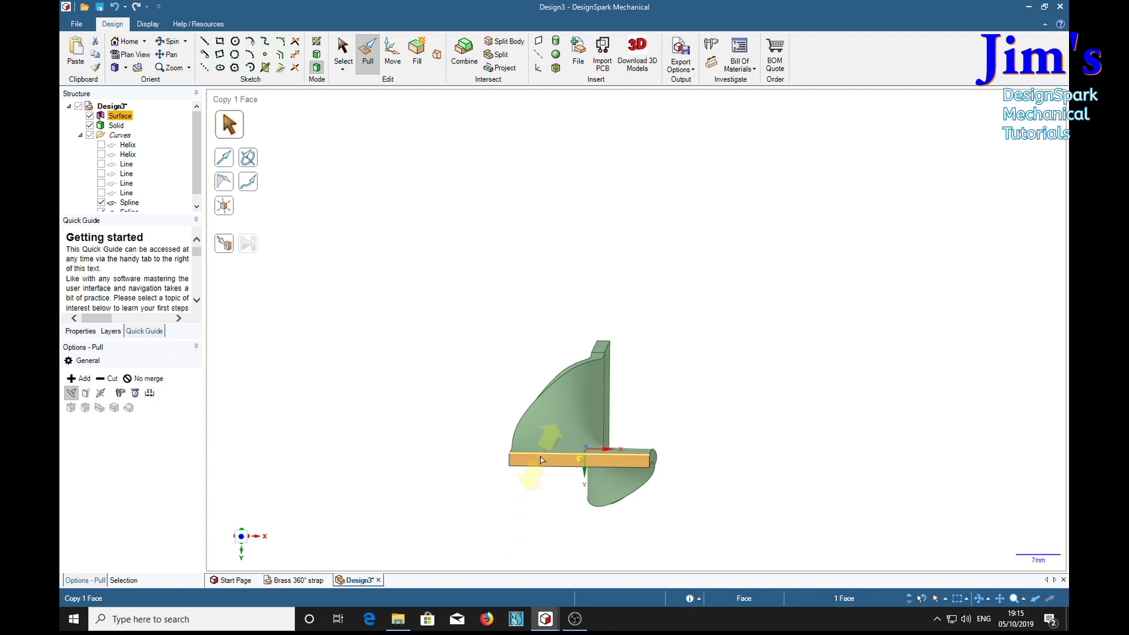
ctrl+click(542, 456)
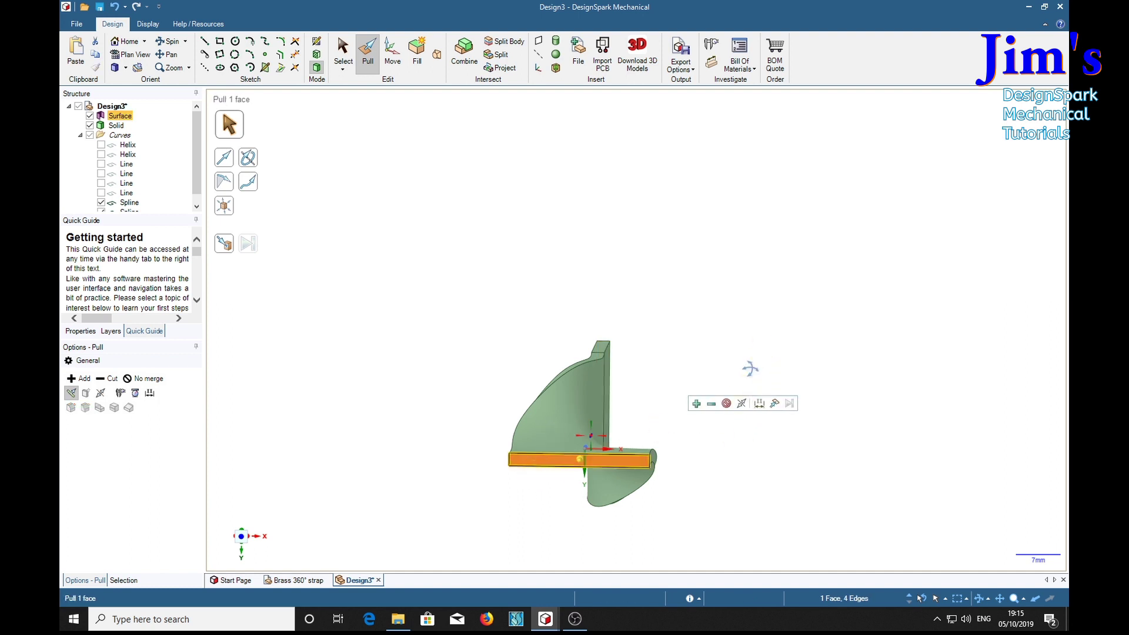
middle_drag(749, 371, 762, 304)
key(space)
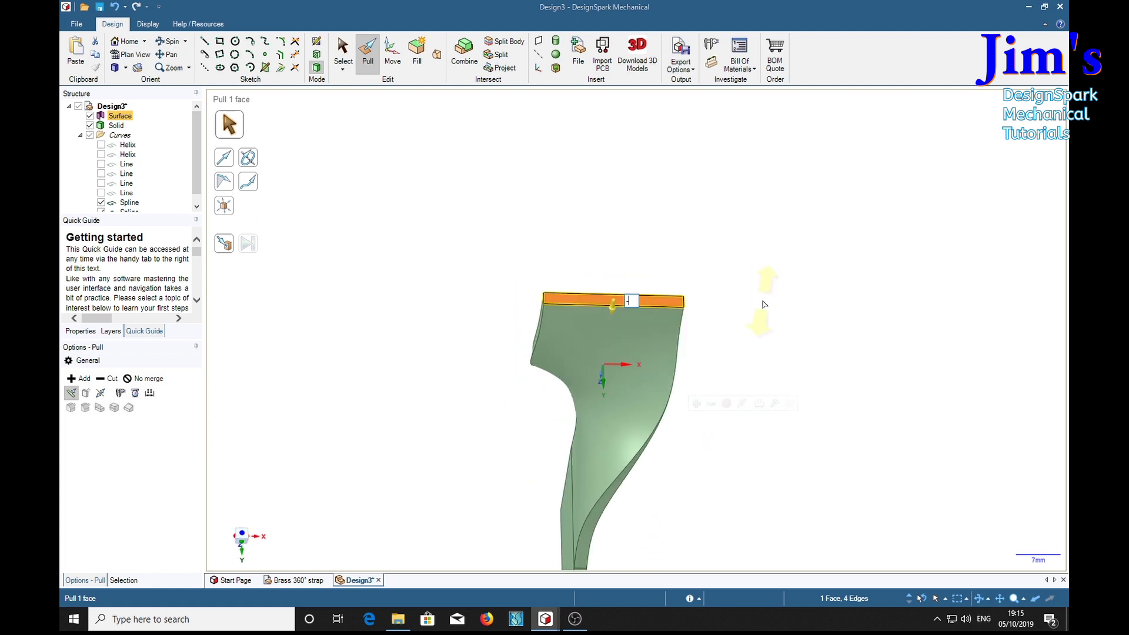
text(-20)
key(Return)
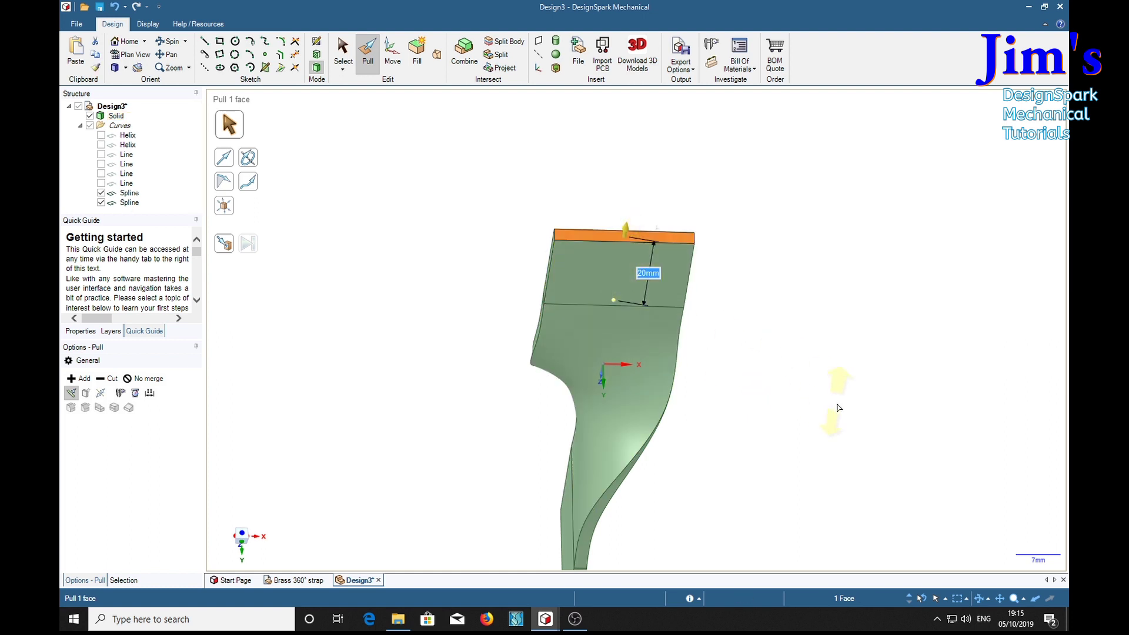
middle_drag(832, 406, 799, 396)
click(393, 365)
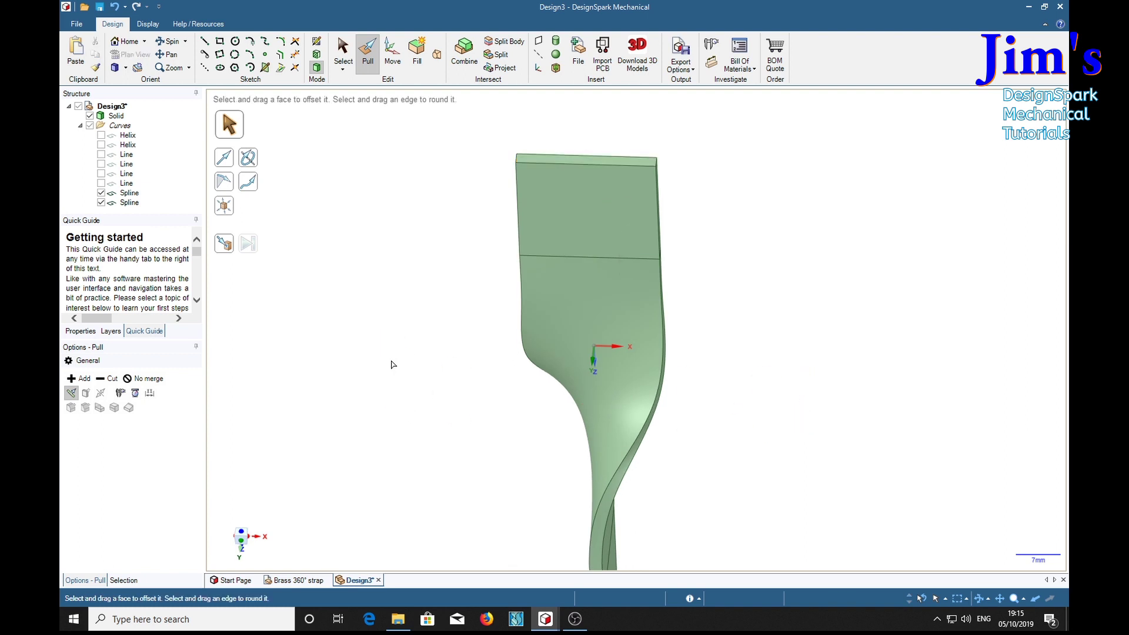
- Colour the whole solid body with the gold custom colour
click(149, 24)
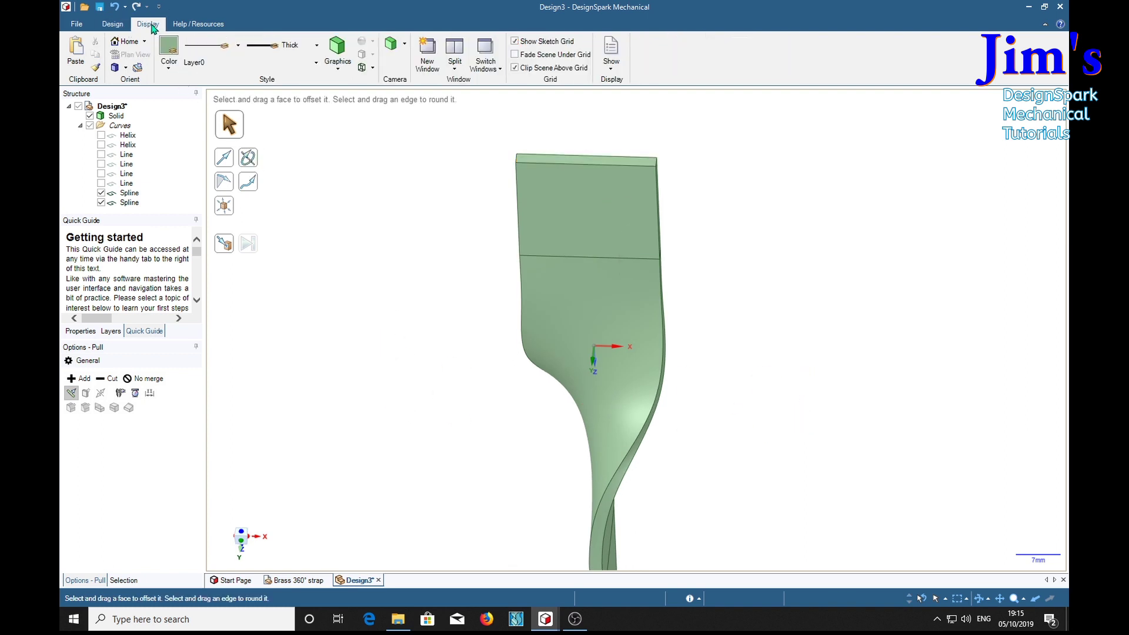
click(169, 51)
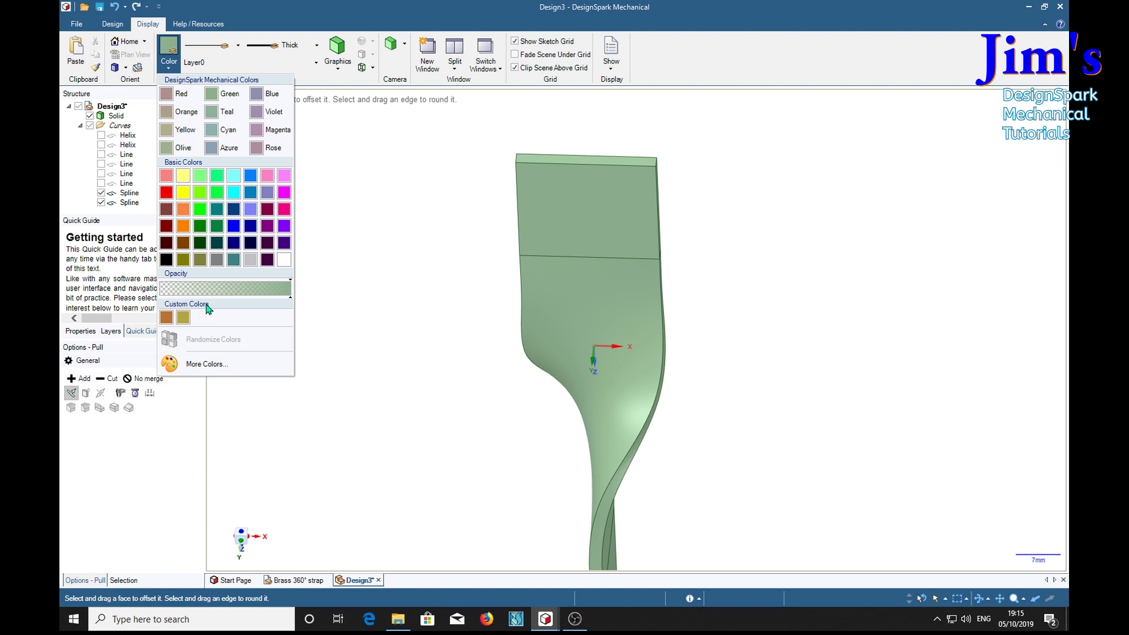
click(183, 318)
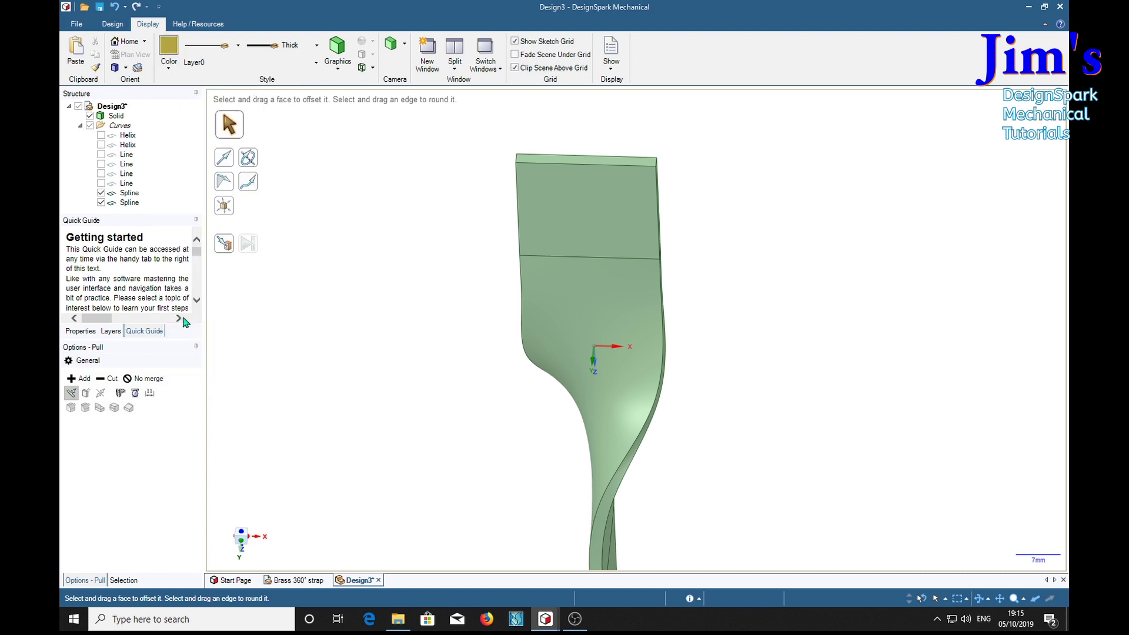
click(115, 116)
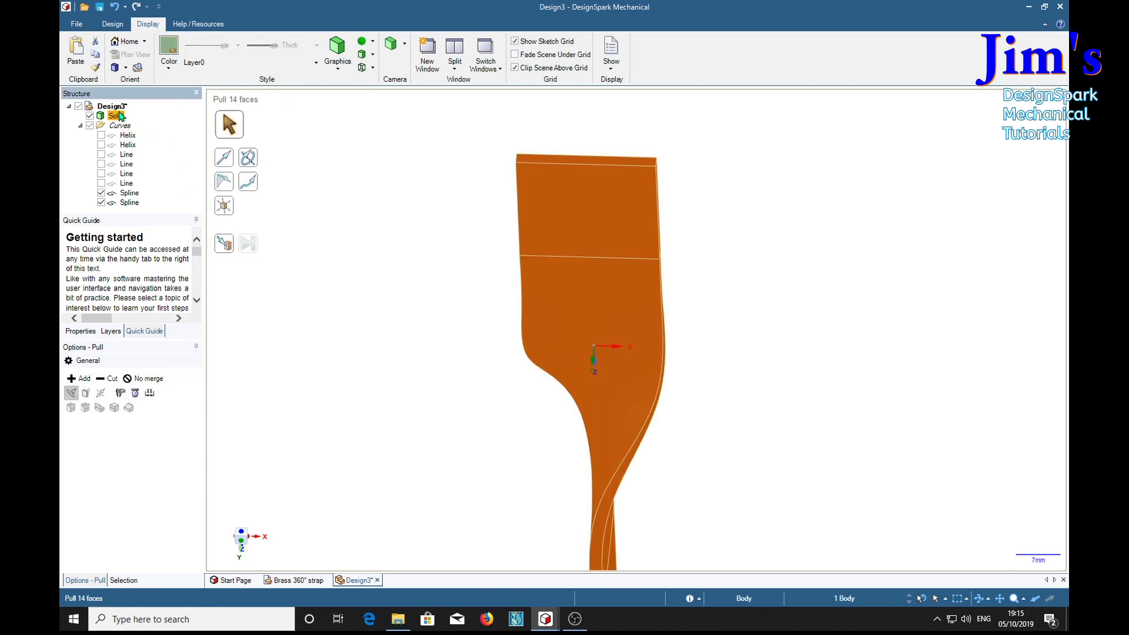
click(169, 52)
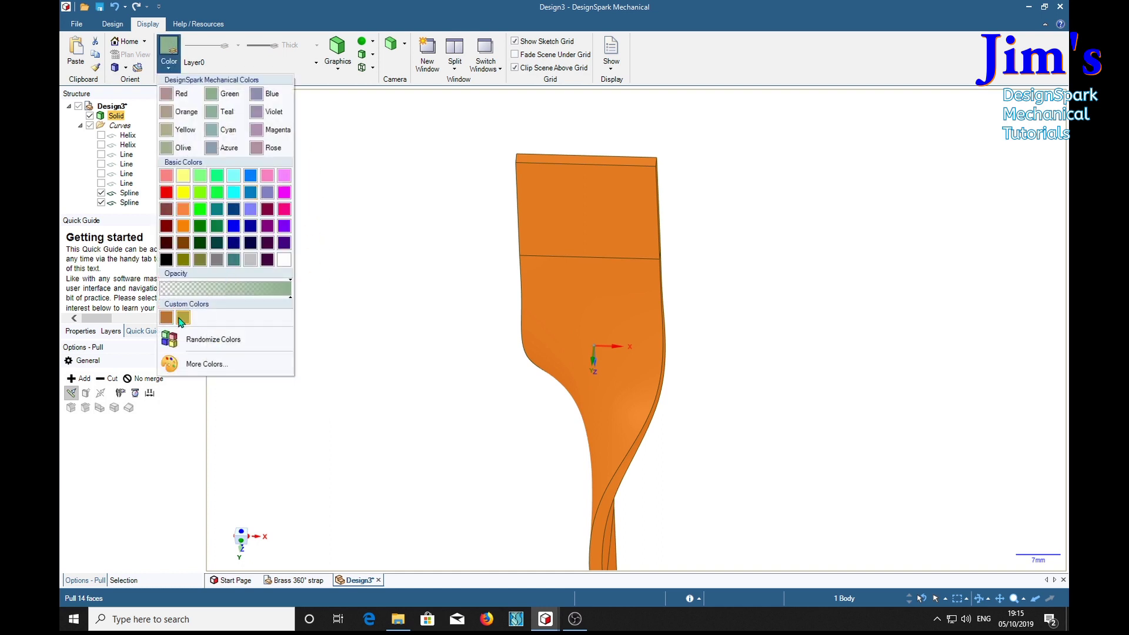
click(183, 318)
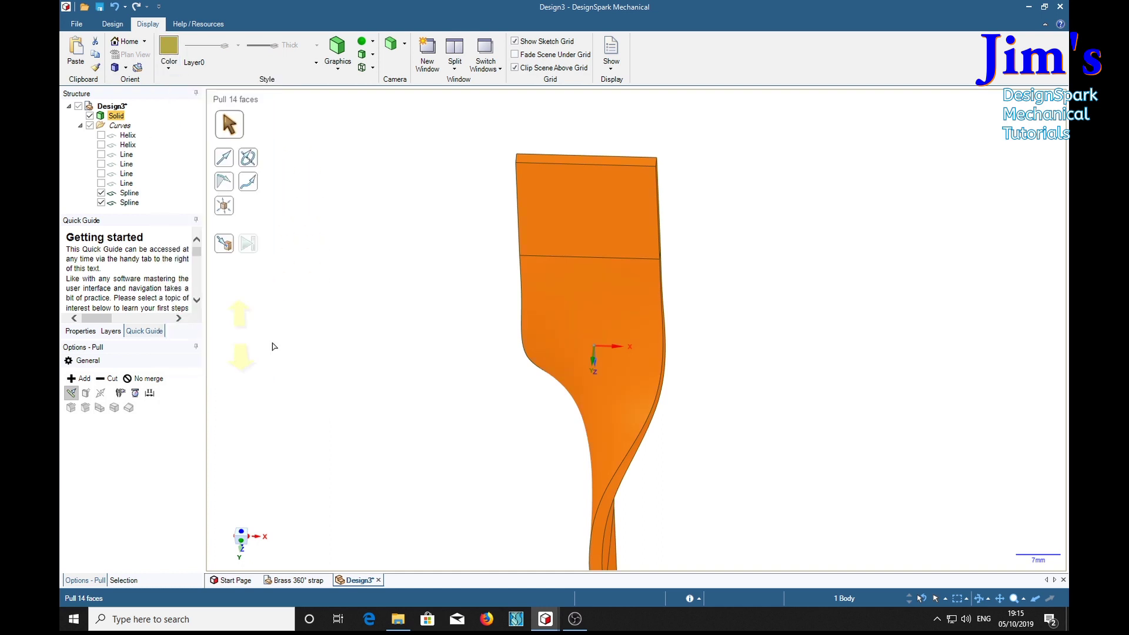
- Give the body a Metallic graphics style with a High Gloss finish
click(363, 50)
click(376, 56)
click(364, 42)
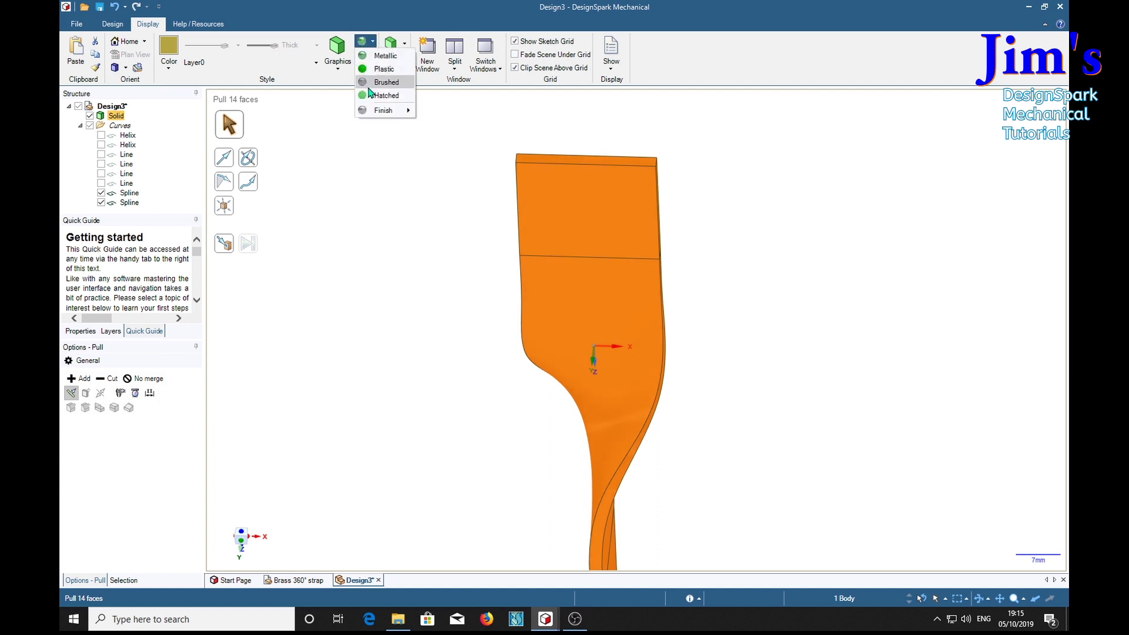
mouse_move(383, 110)
click(445, 153)
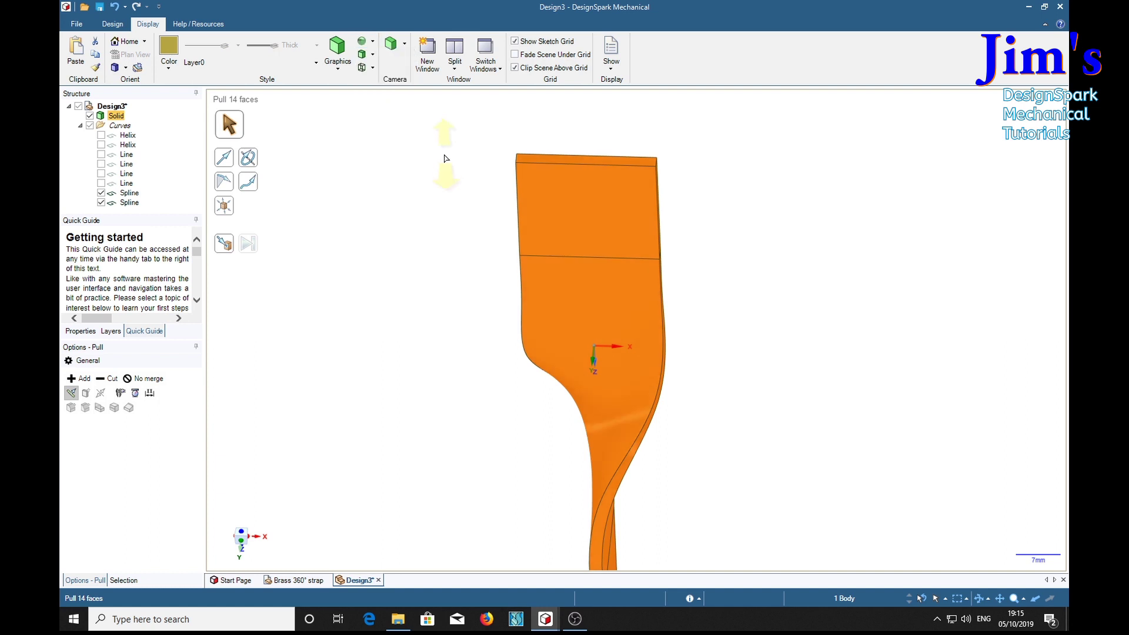
click(411, 299)
middle_drag(390, 300, 544, 297)
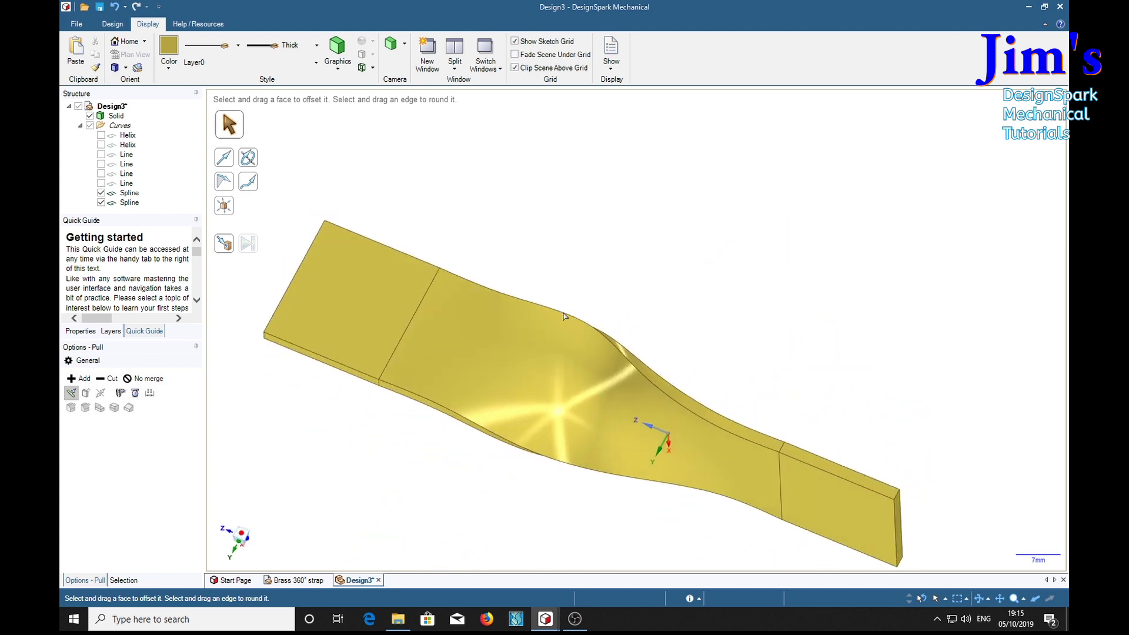
- Cut an 8 mm diameter hole through the near end tab
click(111, 27)
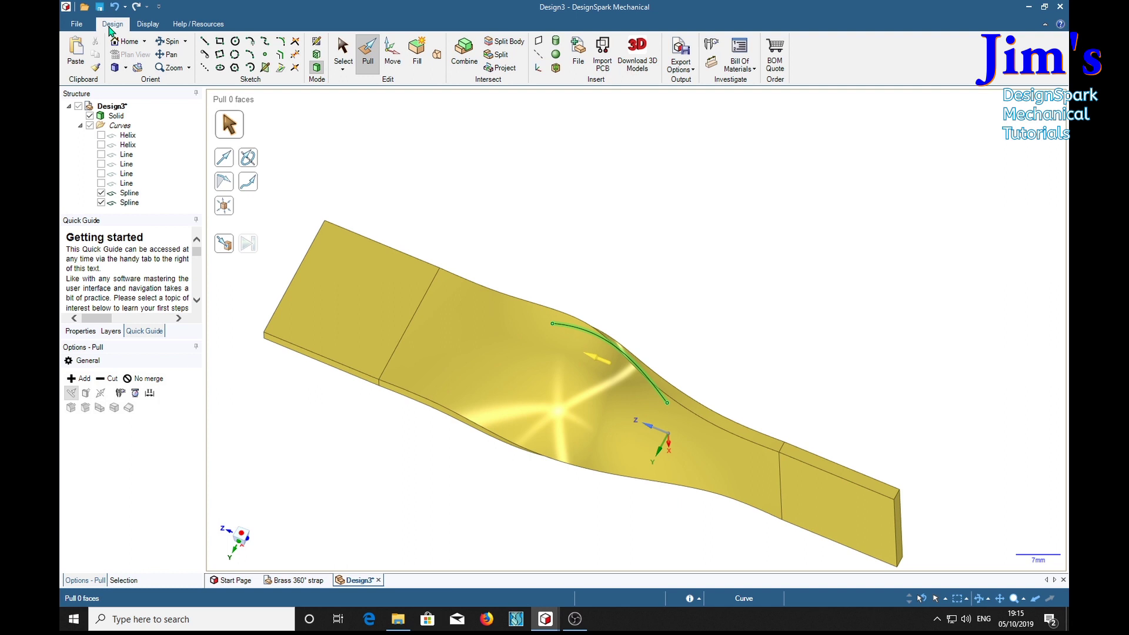
click(235, 42)
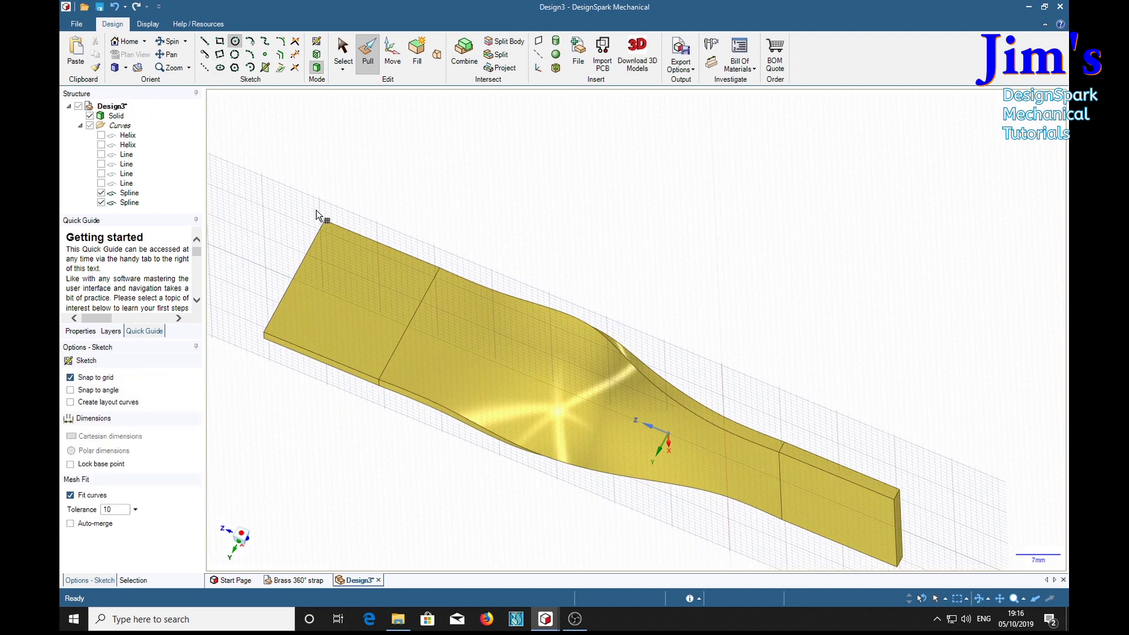
click(352, 305)
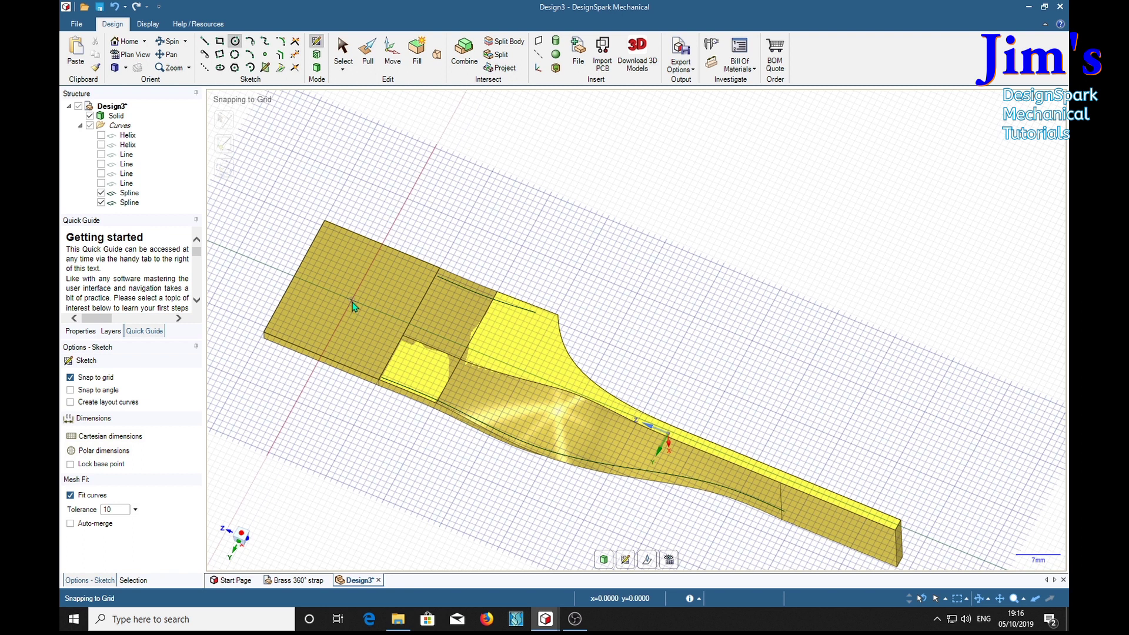
click(352, 300)
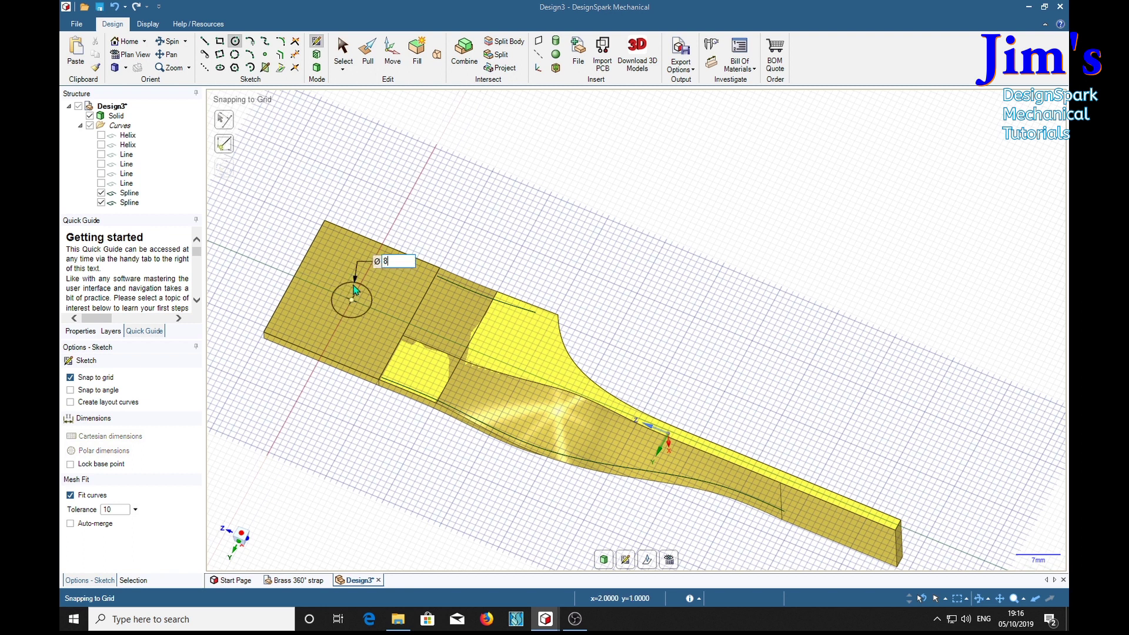
text(8)
key(Return)
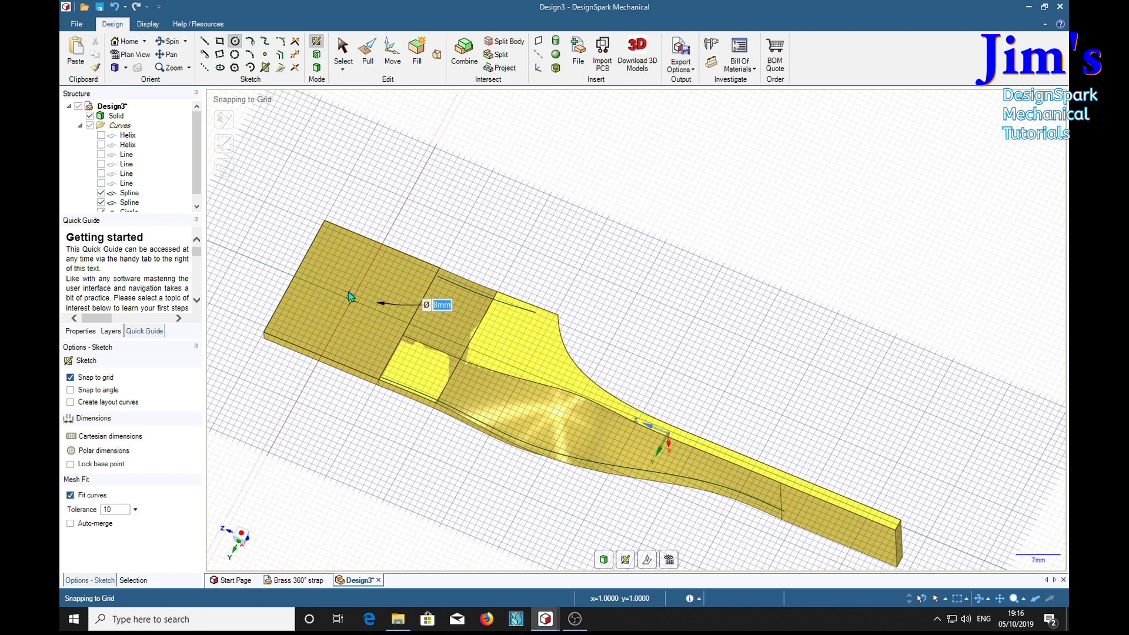
key(p)
click(351, 301)
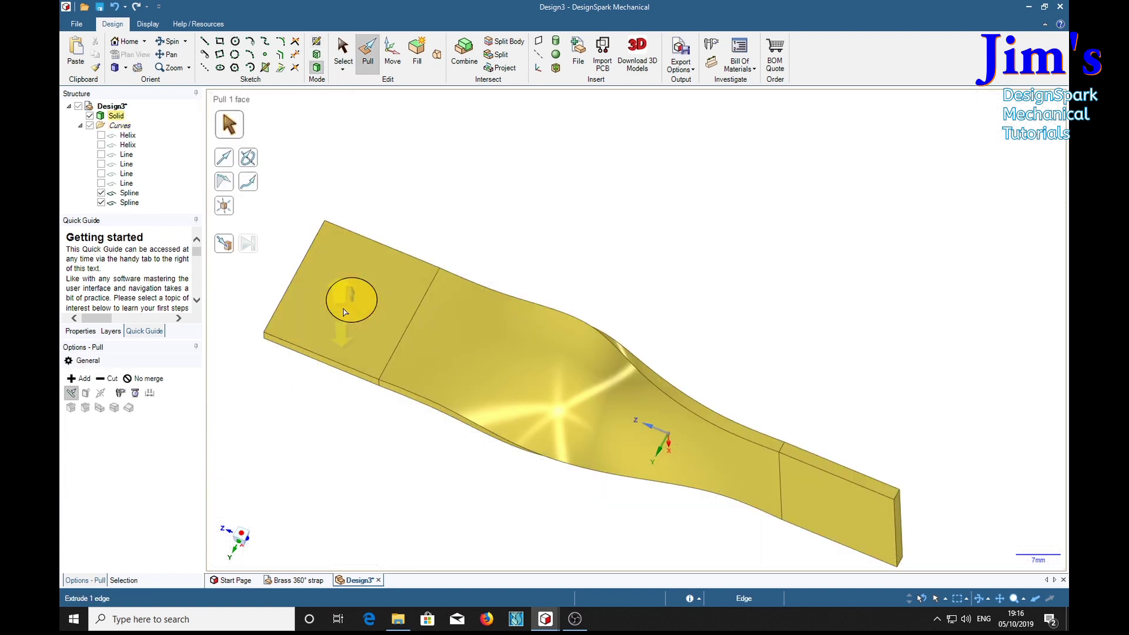
drag(351, 303, 351, 358)
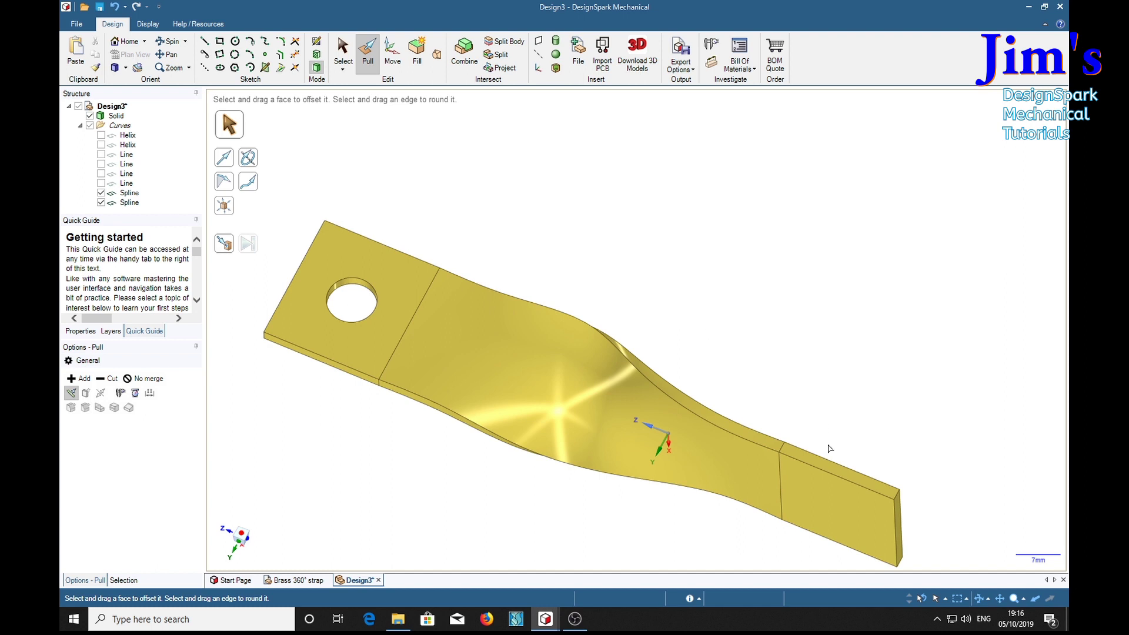
click(702, 380)
- Cut a second 8 mm diameter hole through the far end tab
key(k)
click(827, 506)
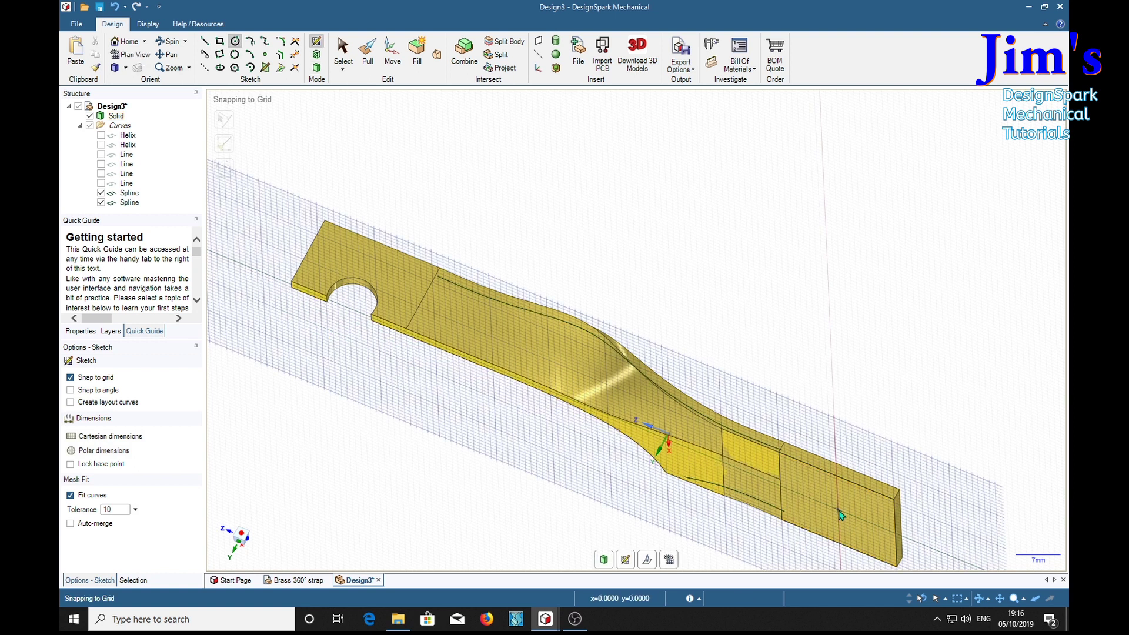
click(838, 509)
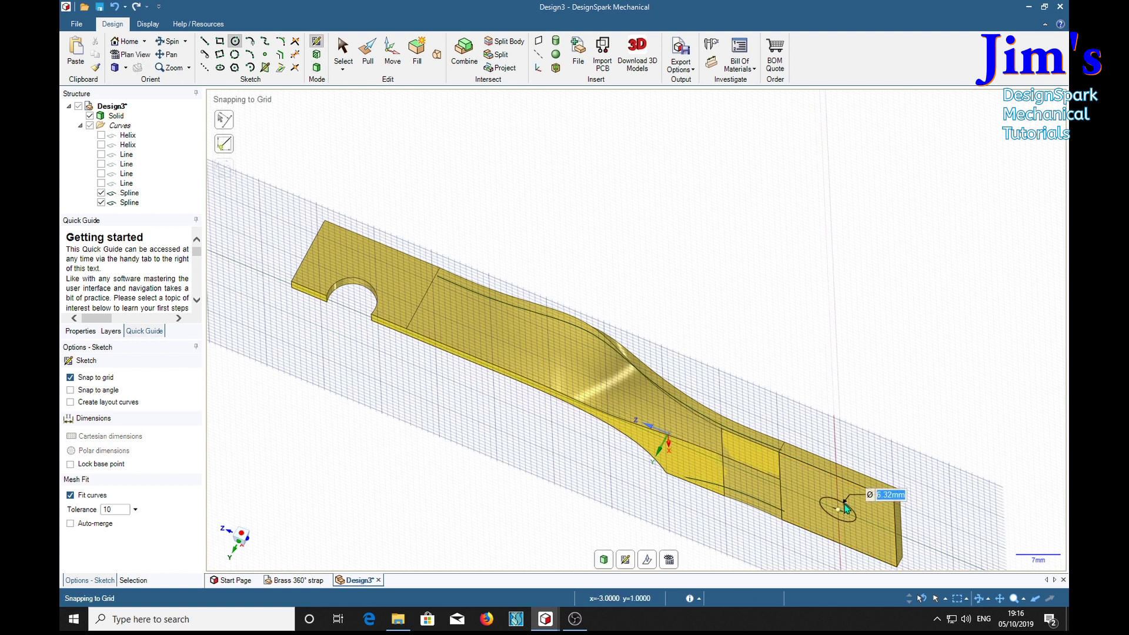
text(8)
key(Return)
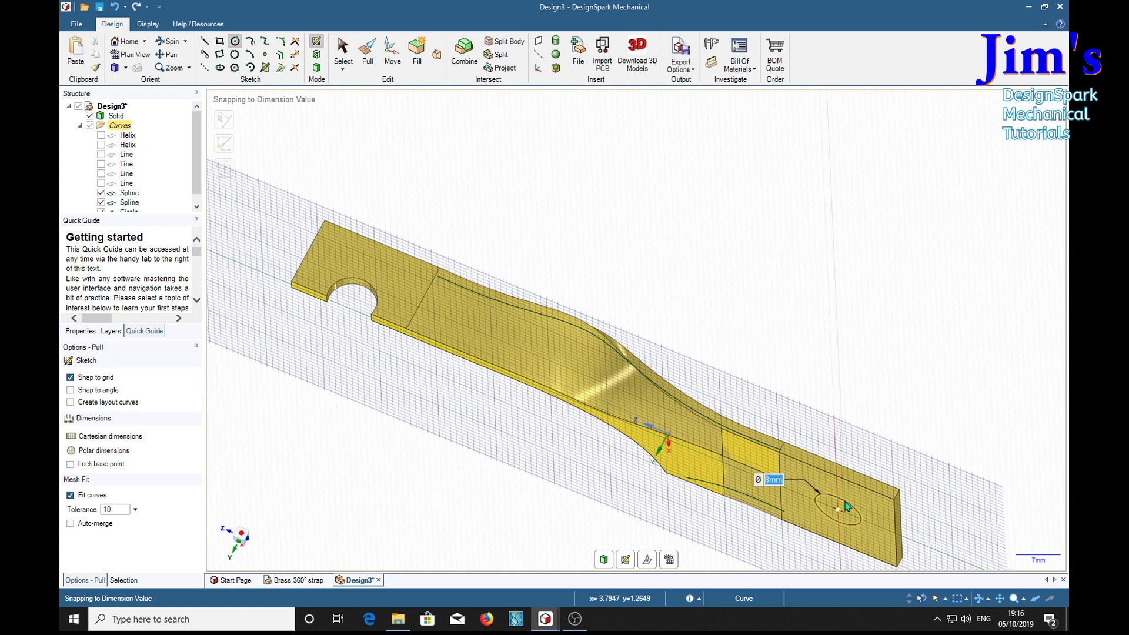
key(p)
click(846, 509)
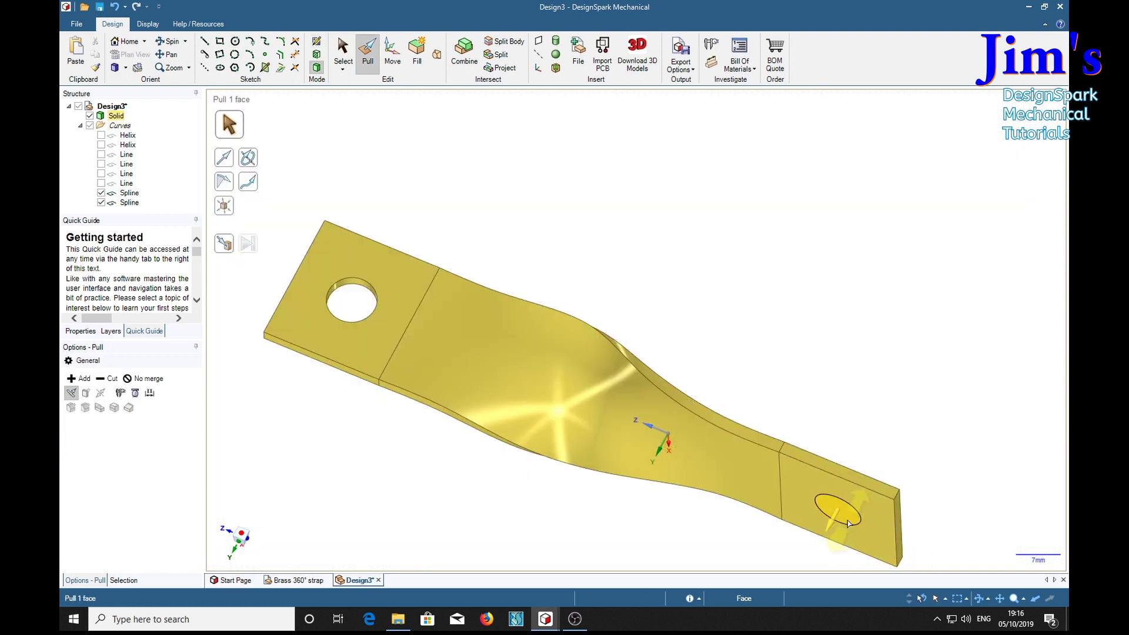
drag(847, 509, 894, 451)
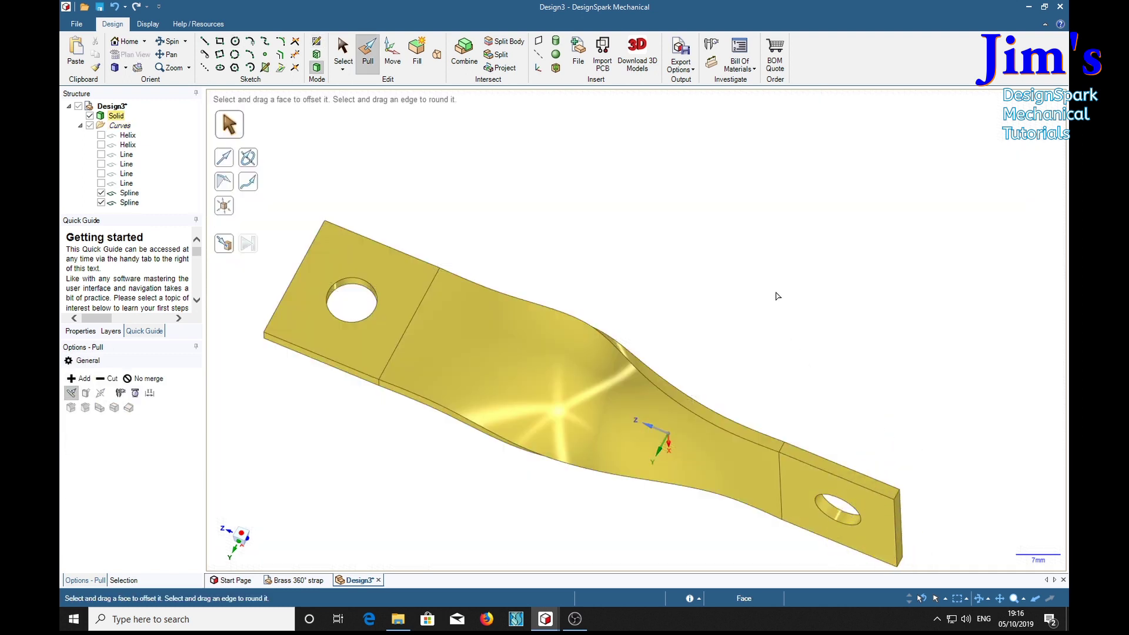
mouse_move(777, 296)
middle_down()
mouse_move(750, 325)
mouse_move(786, 431)
mouse_move(759, 396)
mouse_move(834, 411)
mouse_move(796, 418)
mouse_move(760, 390)
middle_up()
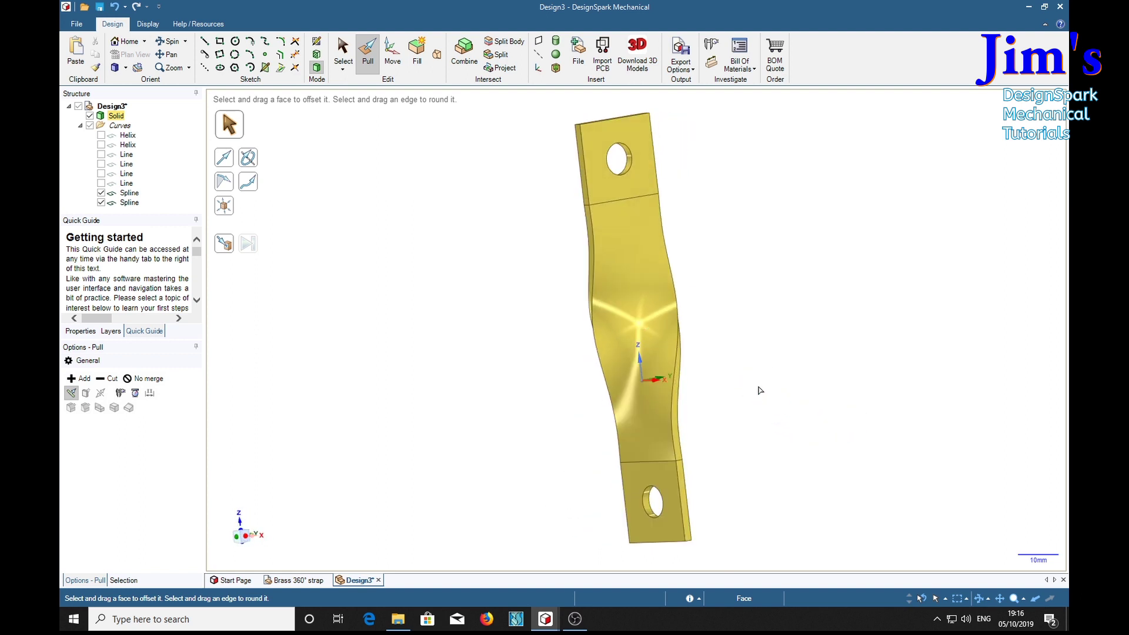
mouse_move(792, 344)
middle_down()
mouse_move(819, 350)
mouse_move(776, 368)
mouse_move(823, 327)
mouse_move(833, 367)
mouse_move(786, 335)
middle_up()
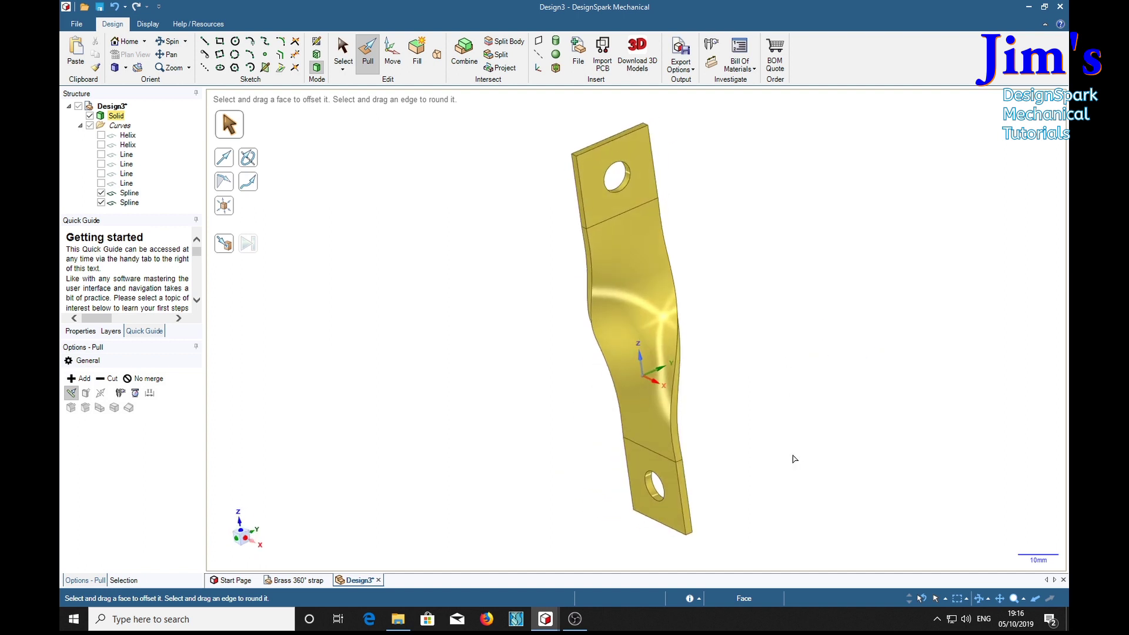